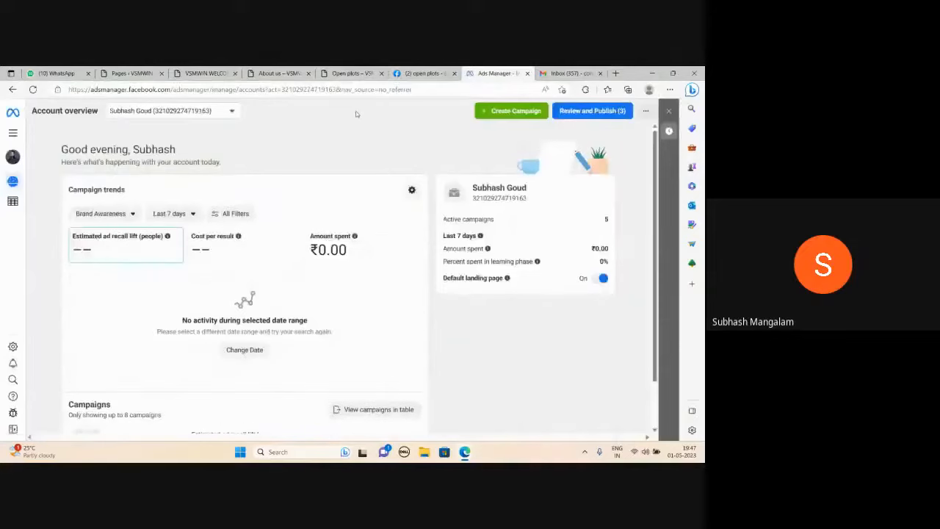
Create a new auction campaign with the Leads objective.
left_click(503, 115)
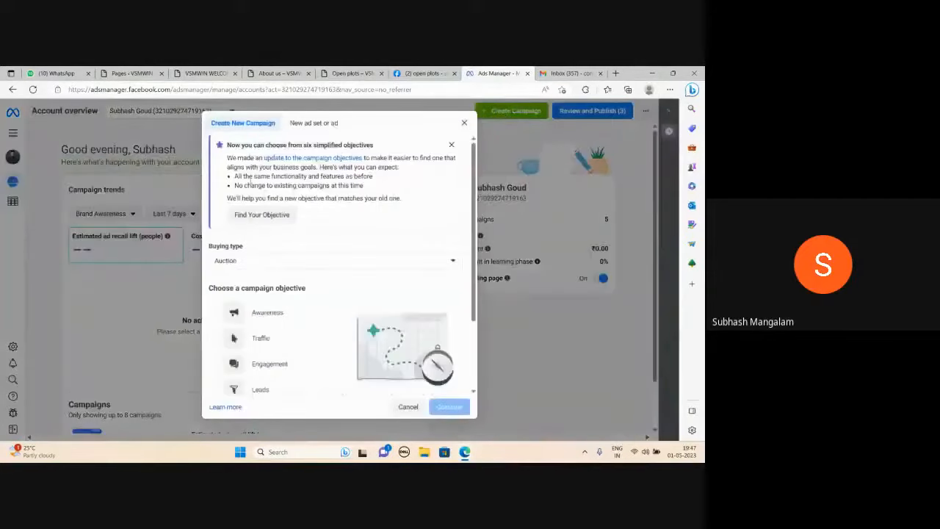
scroll(276, 281, "down", 1)
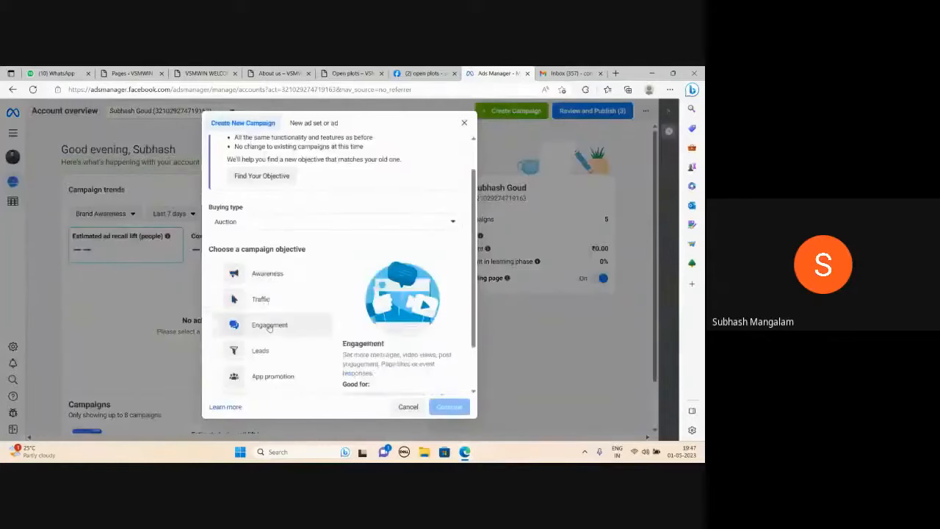
scroll(278, 317, "down", 1)
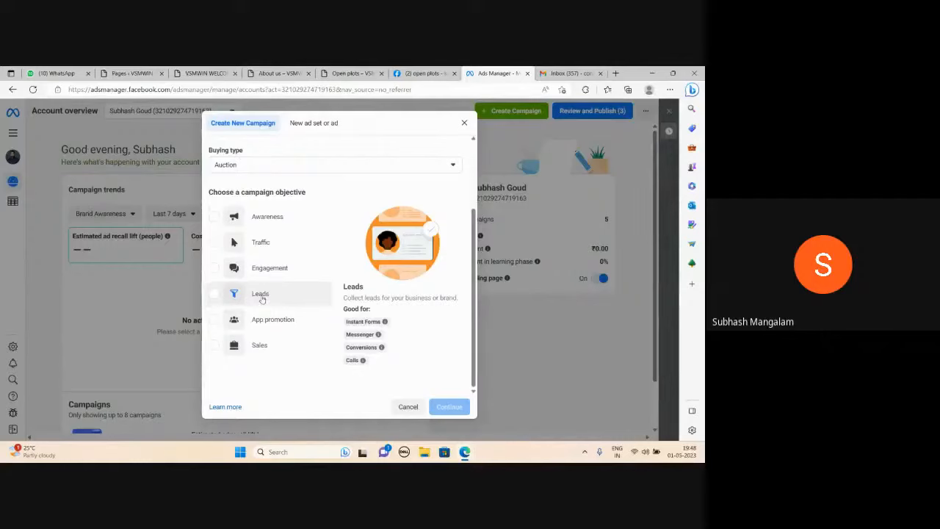
left_click(262, 299)
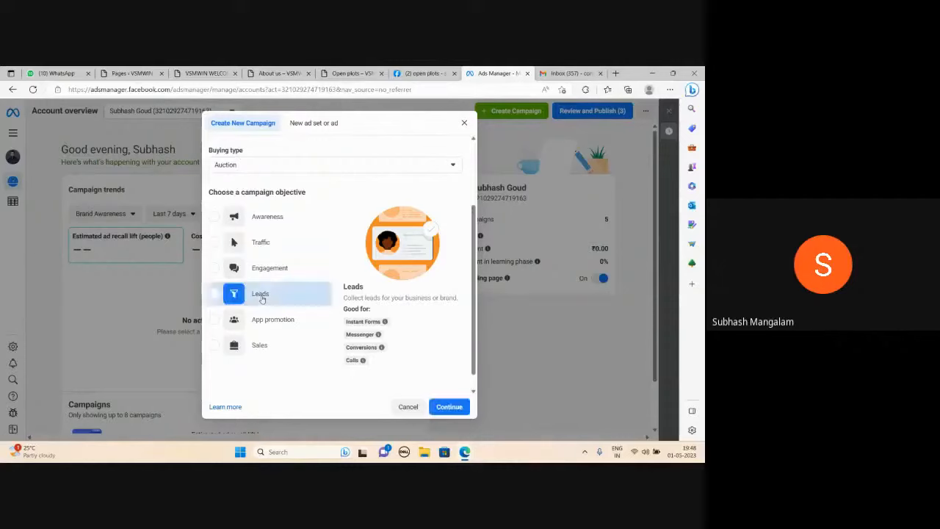
left_click(440, 407)
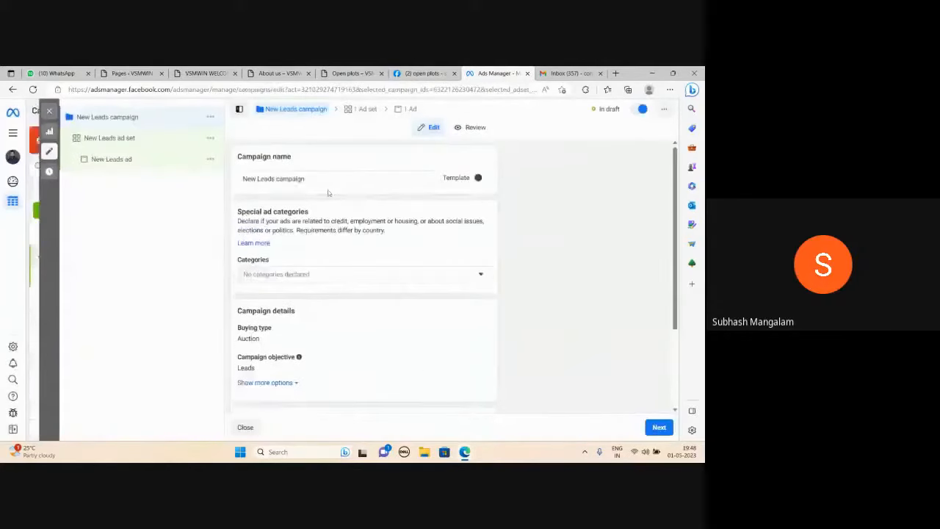
Name the campaign "Lead Campaign" and continue to the ad set settings.
triple_click(310, 181)
type("Le")
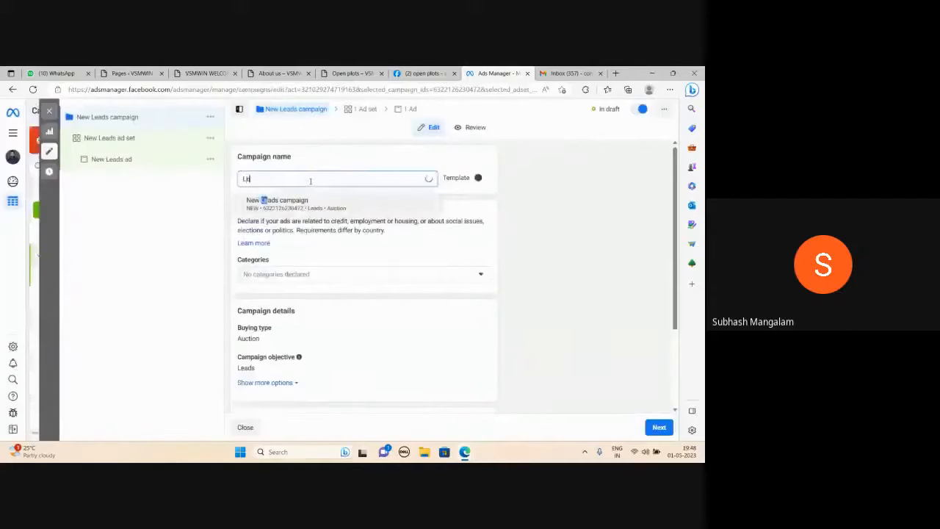
type("ad Camp")
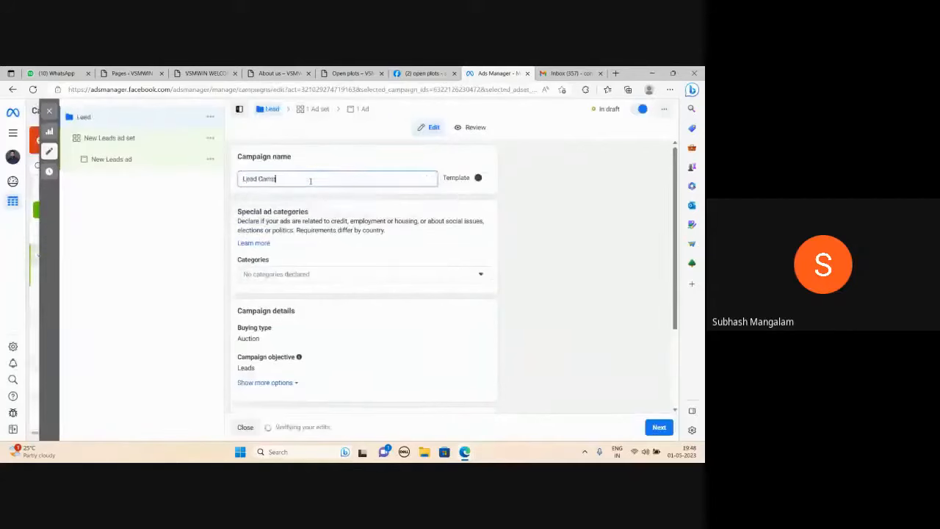
type("aign")
scroll(388, 309, "down", 3)
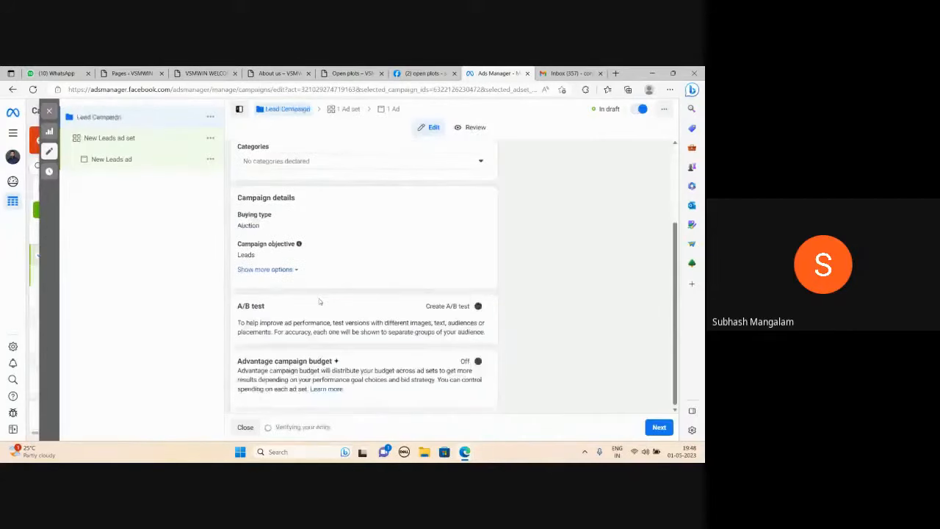
left_click(654, 427)
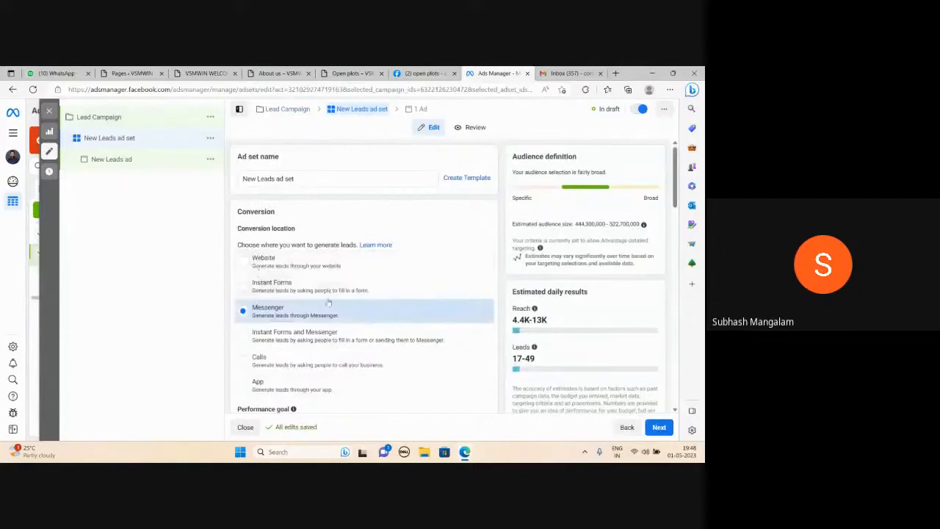
Set the ad set's conversion location to Instant Forms.
scroll(271, 316, "down", 1)
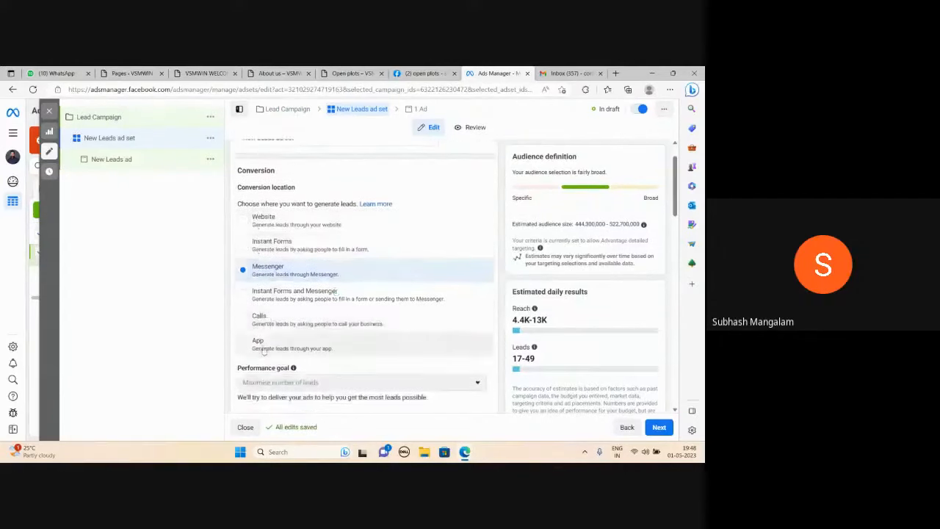
left_click(245, 249)
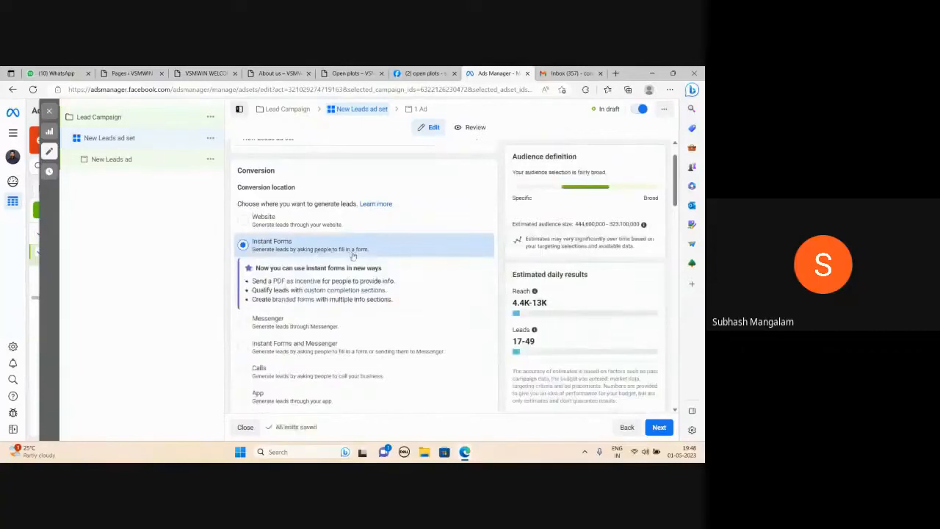
mouse_move(535, 292)
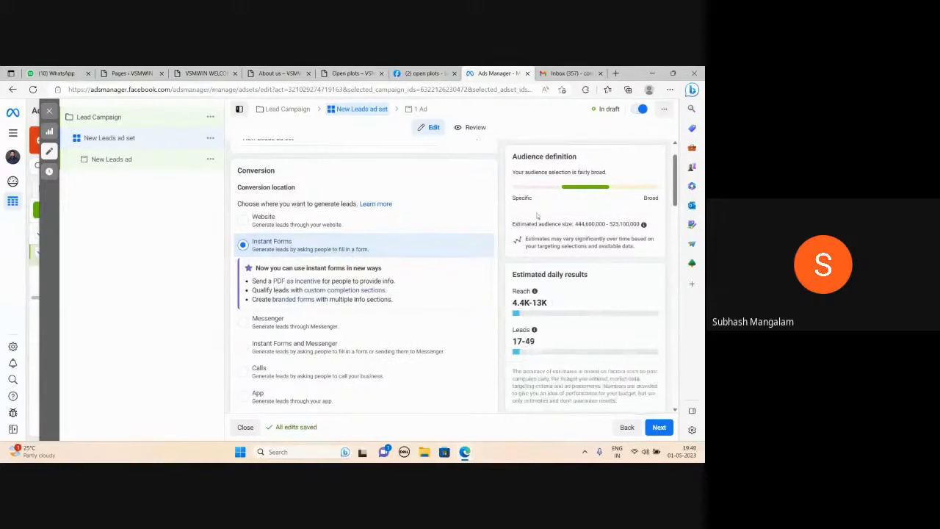
View the Lead Ads Terms for the selected Facebook Page, return to the ad set, and dismiss the terms notice.
scroll(413, 228, "down", 5)
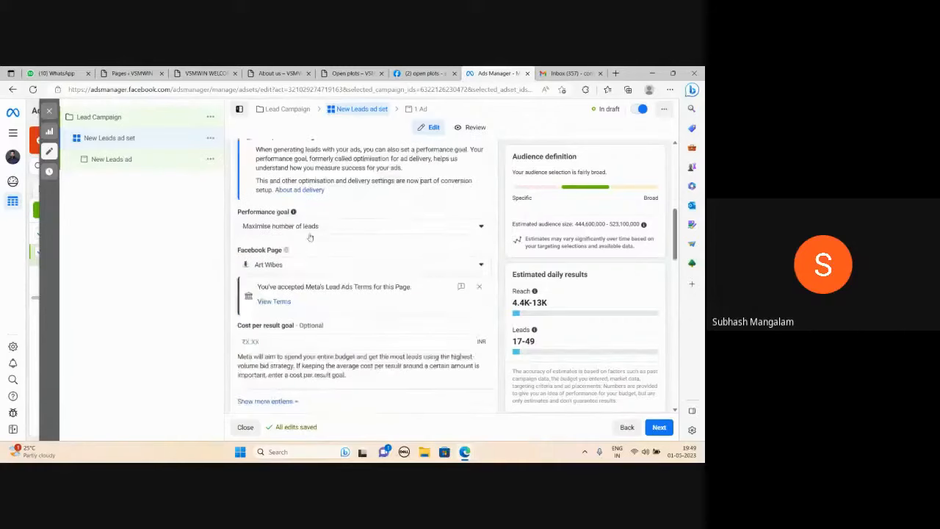
mouse_move(287, 250)
left_click(273, 301)
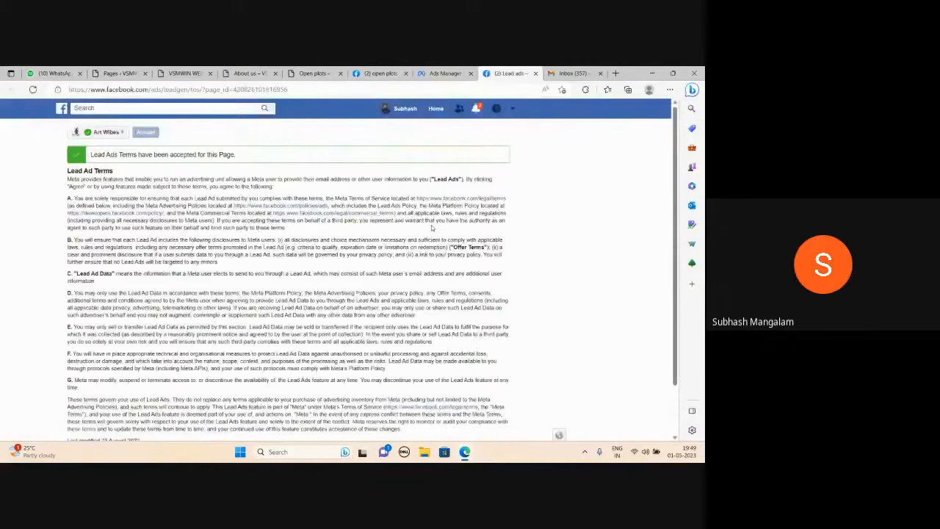
scroll(242, 229, "down", 1)
left_click(443, 72)
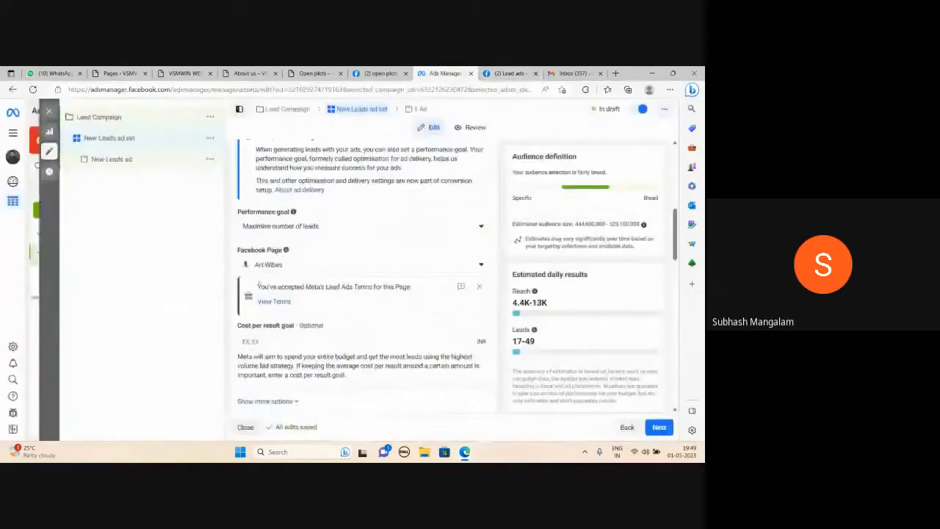
left_click(479, 287)
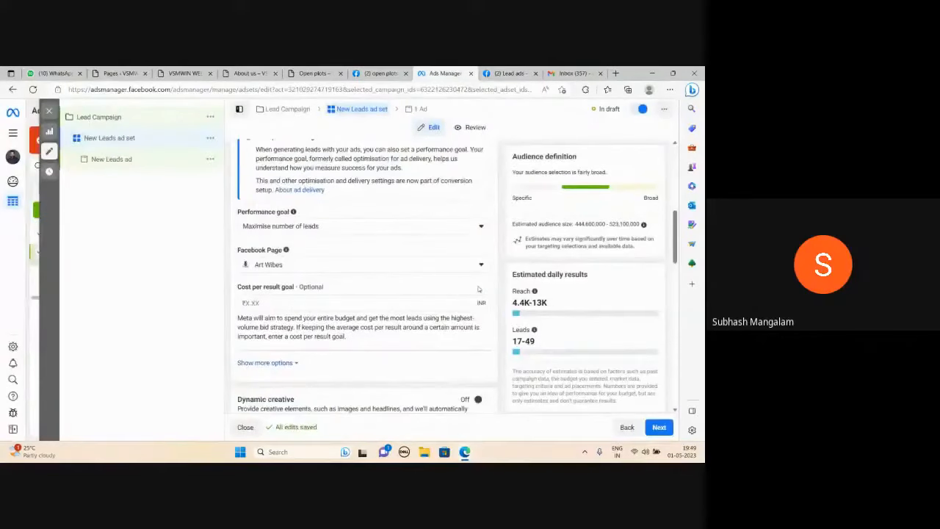
Set the ad set's daily budget to ₹1,000.
scroll(319, 299, "down", 3)
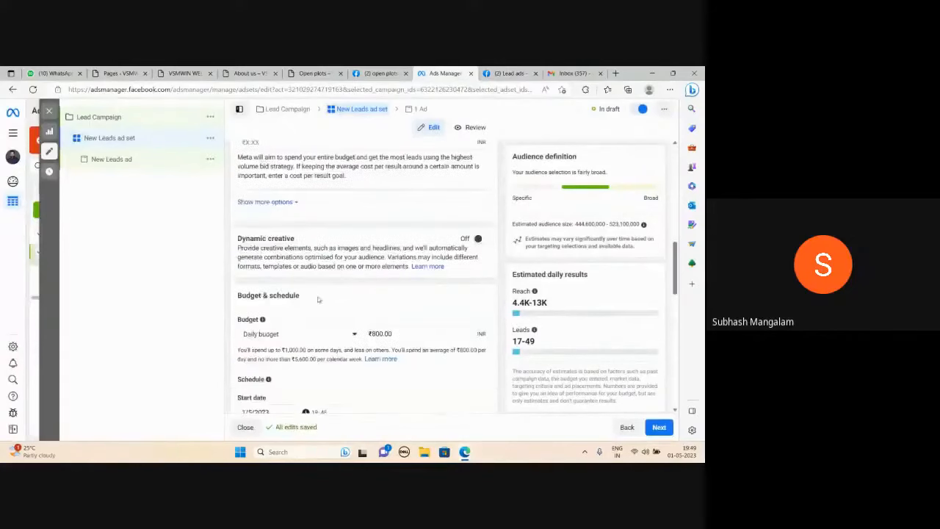
scroll(318, 299, "down", 1)
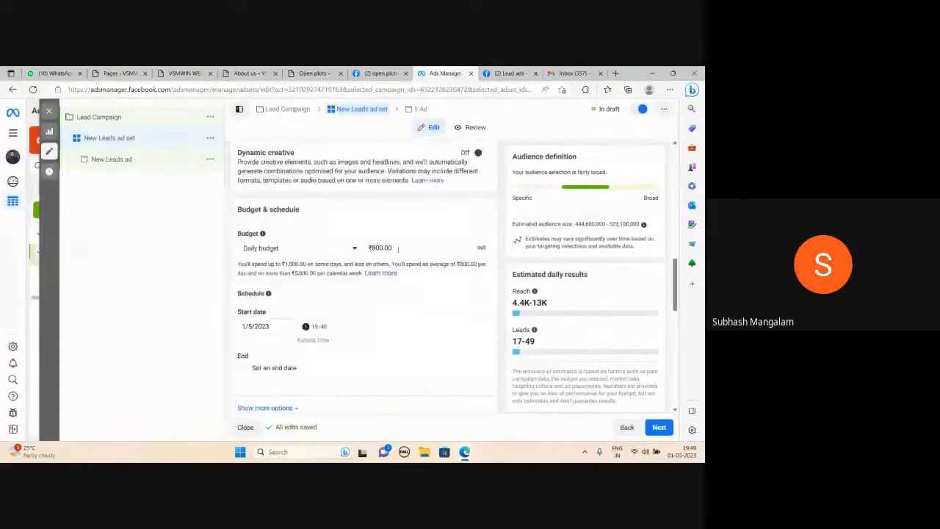
left_click(400, 247)
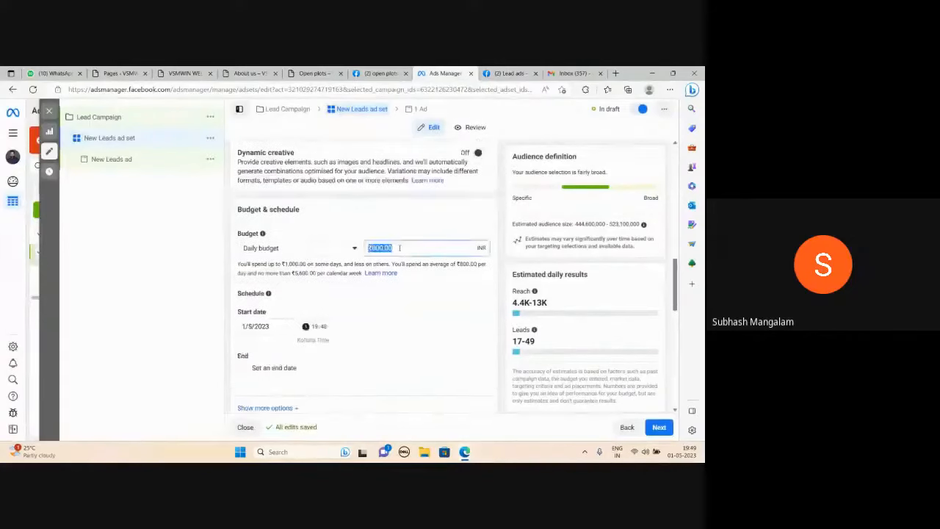
type("1000")
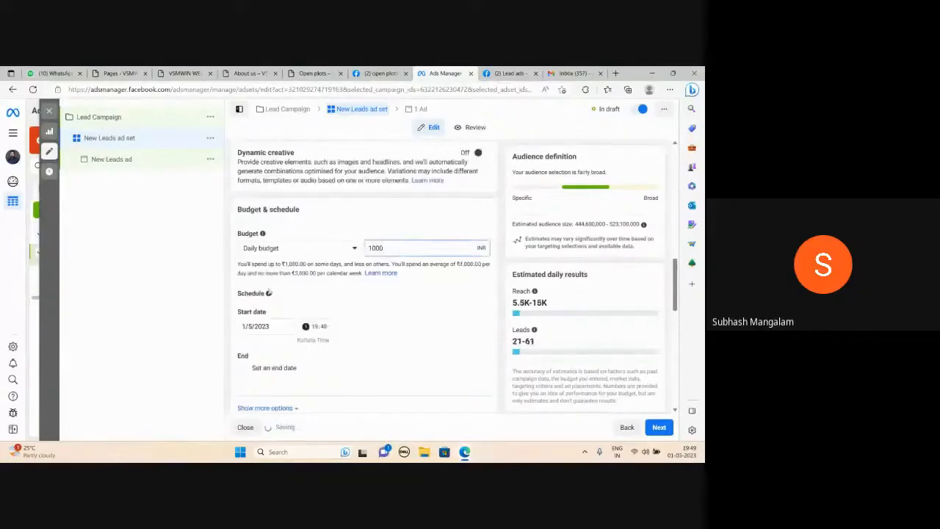
left_click(201, 295)
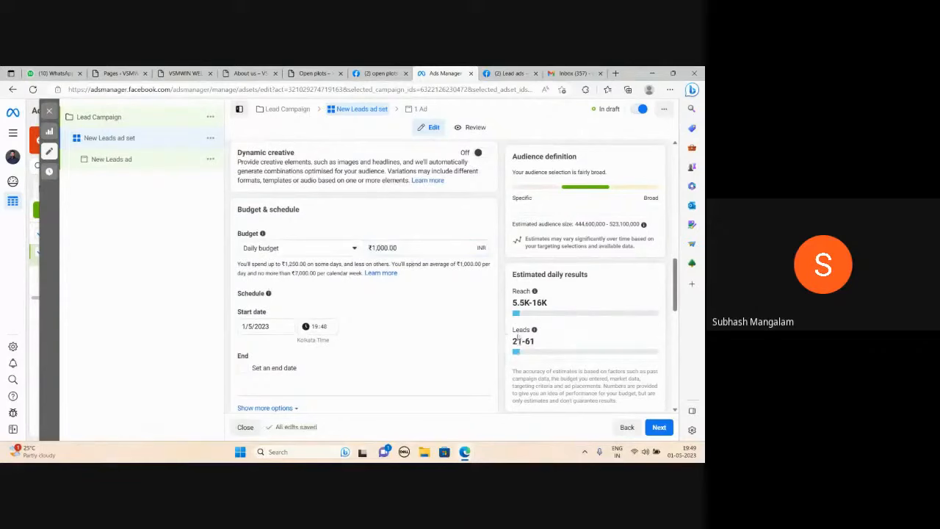
Review the ad set's schedule and its audience settings for location, age, gender, detailed targeting and languages.
scroll(373, 305, "down", 2)
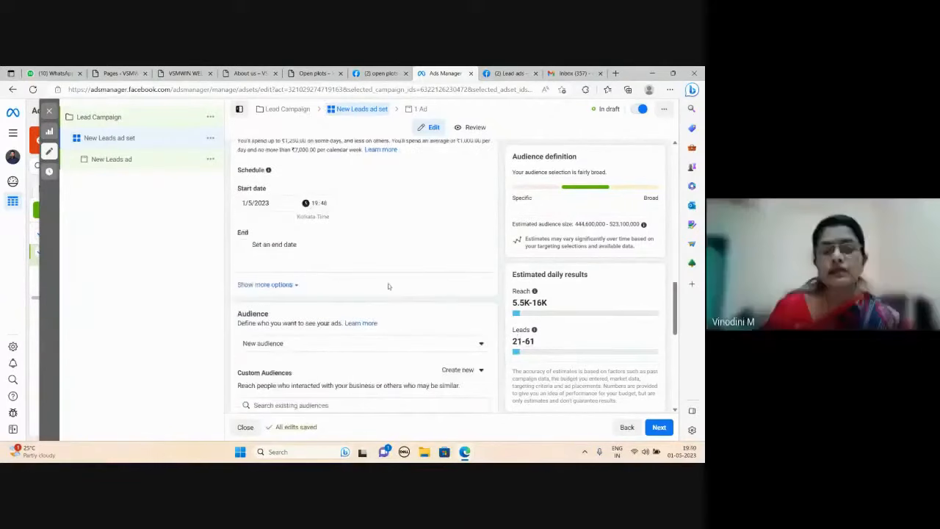
scroll(389, 287, "up", 1)
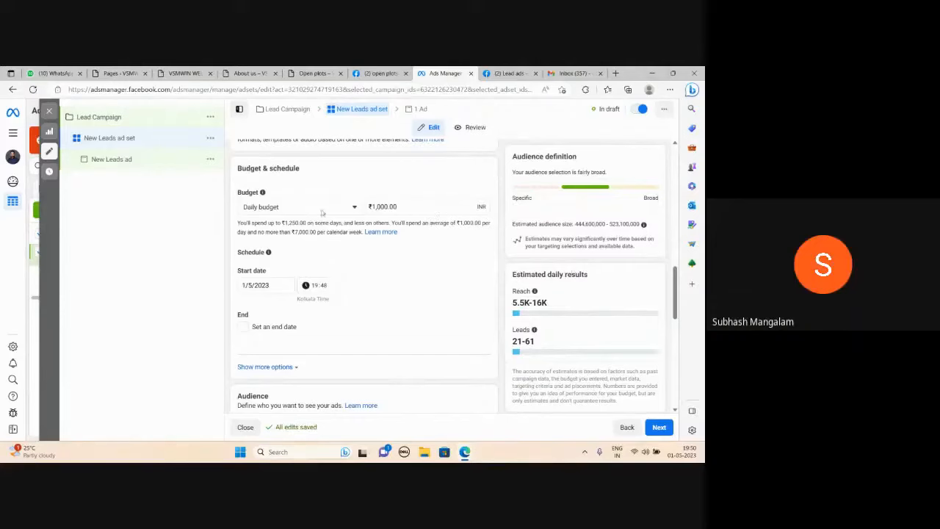
scroll(360, 272, "down", 3)
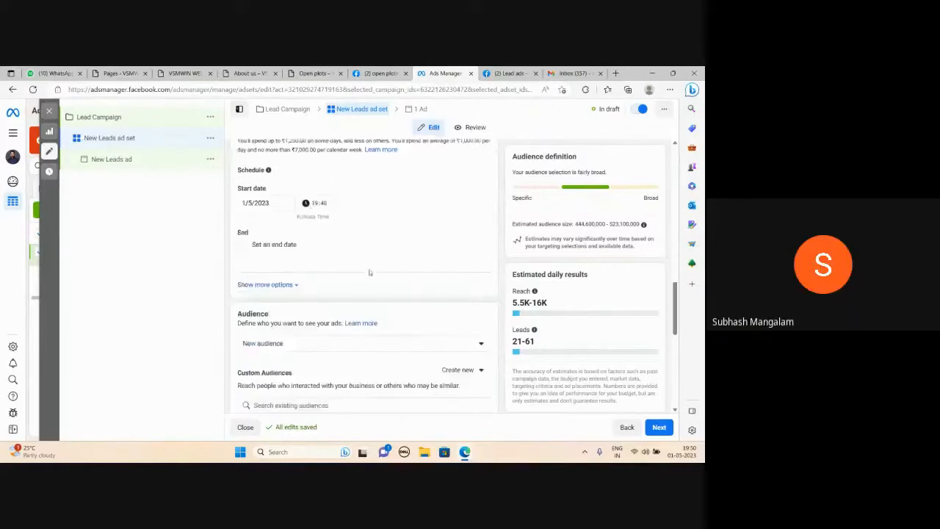
scroll(322, 285, "down", 1)
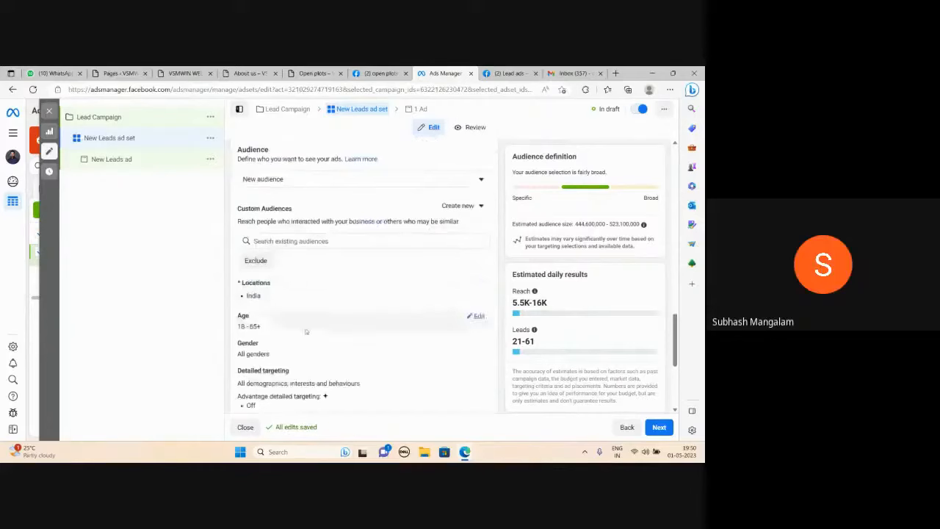
scroll(309, 331, "down", 1)
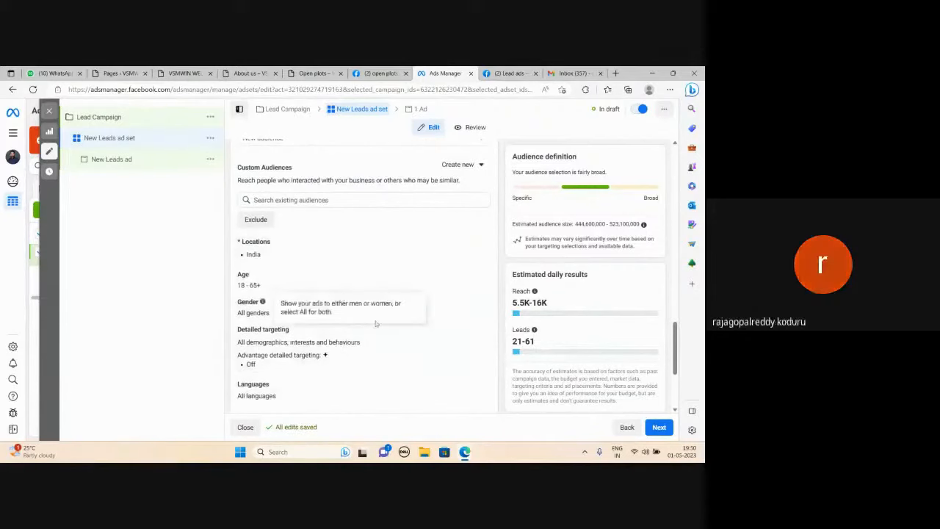
Switch to the Google Meet call, admit the waiting participant, and minimize the meeting window.
mouse_move(464, 452)
left_click(373, 399)
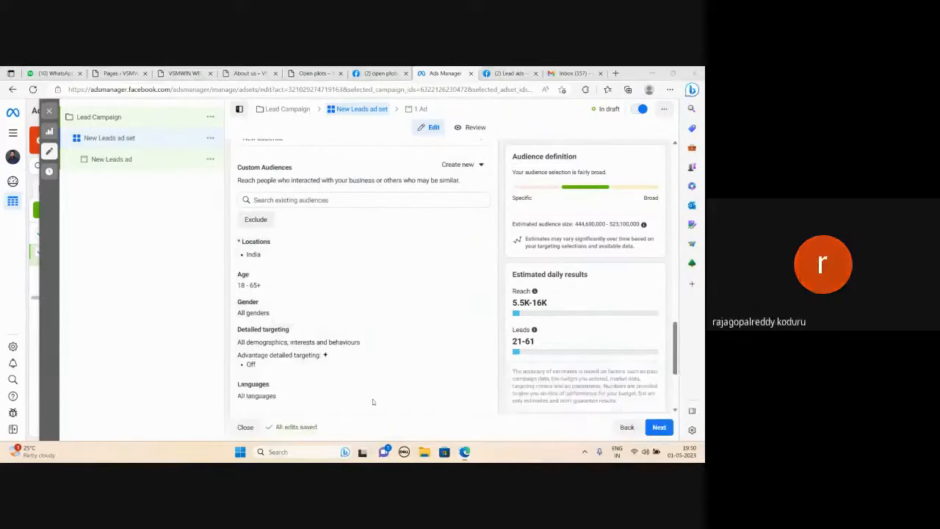
left_click(444, 152)
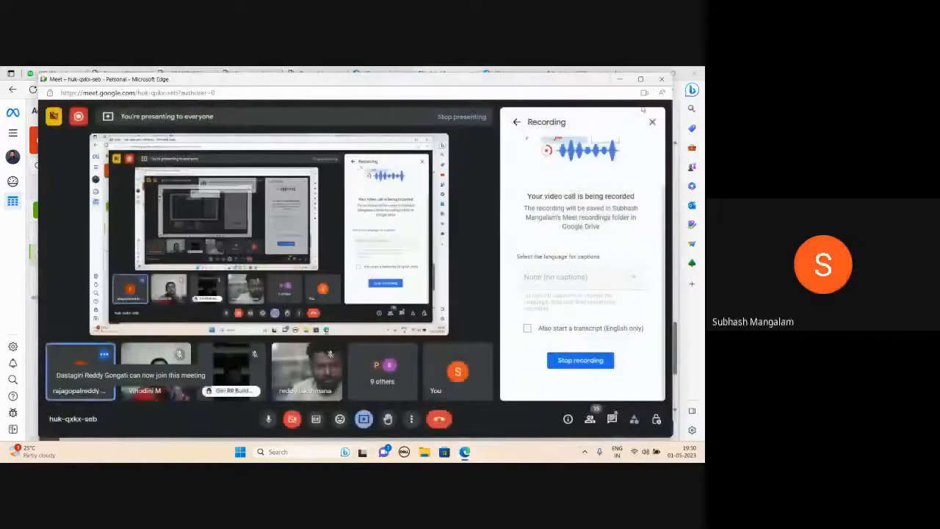
left_click(620, 79)
Switch the ad set to manual placements and exclude the Audience Network and Instagram platforms.
scroll(367, 309, "down", 5)
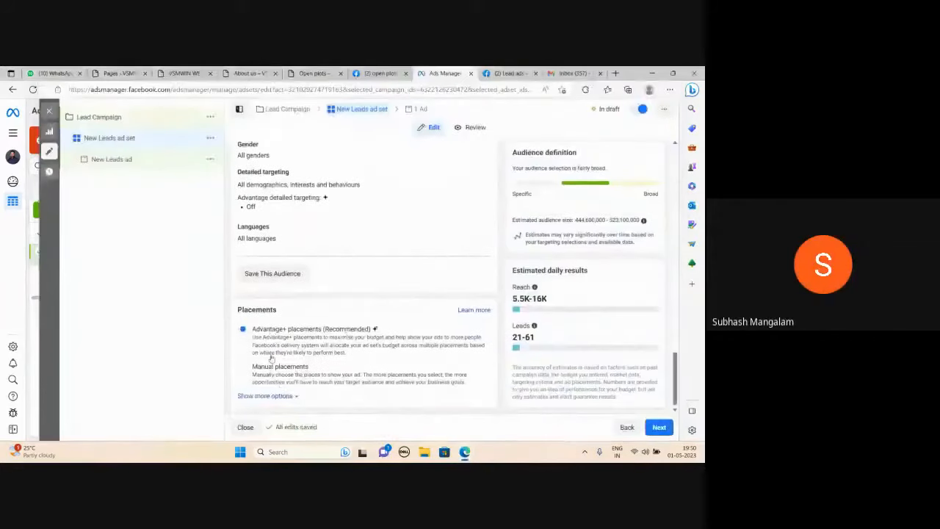
left_click(243, 366)
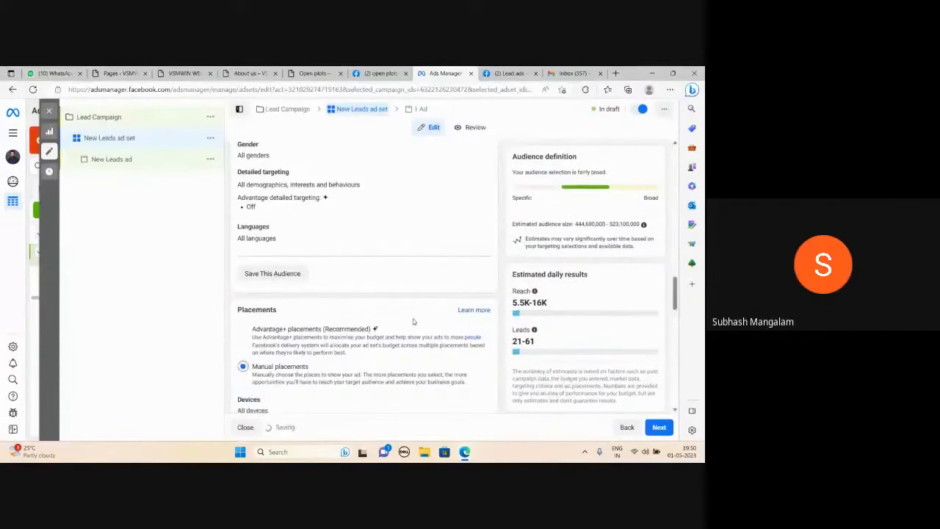
scroll(389, 299, "down", 2)
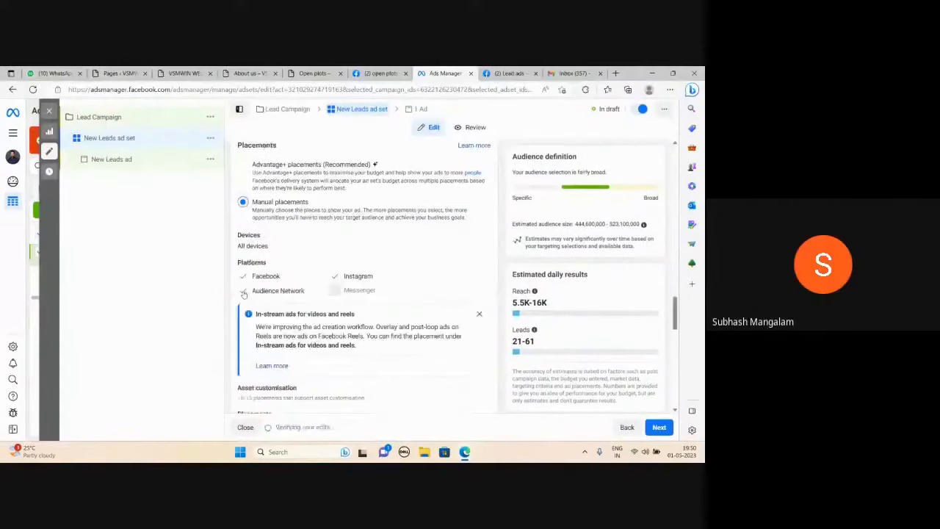
left_click(243, 291)
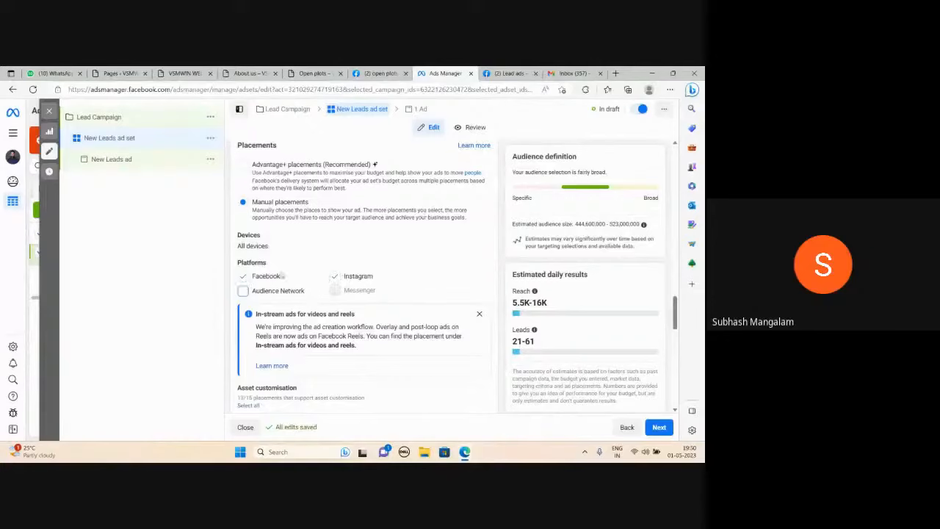
left_click(335, 277)
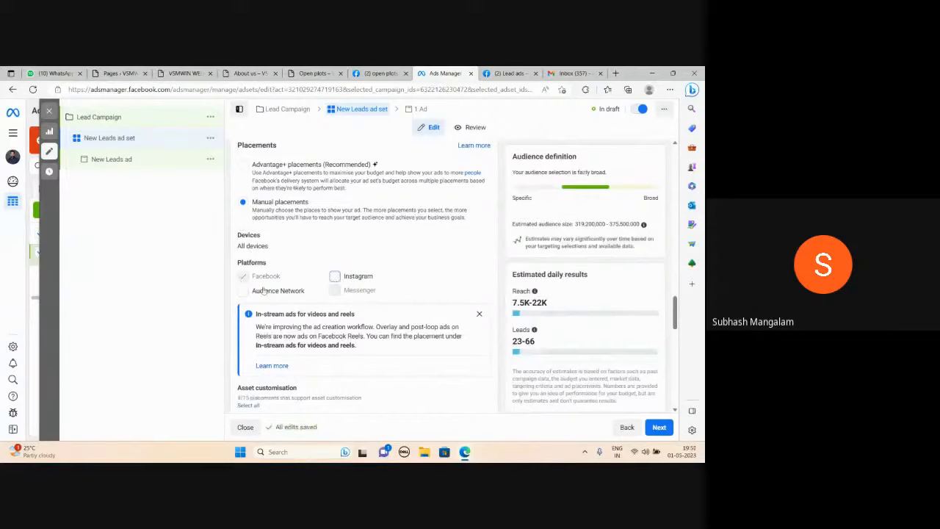
Exclude Facebook Marketplace and Facebook video feeds from the ad set's feed placements.
scroll(317, 255, "down", 2)
scroll(316, 255, "down", 3)
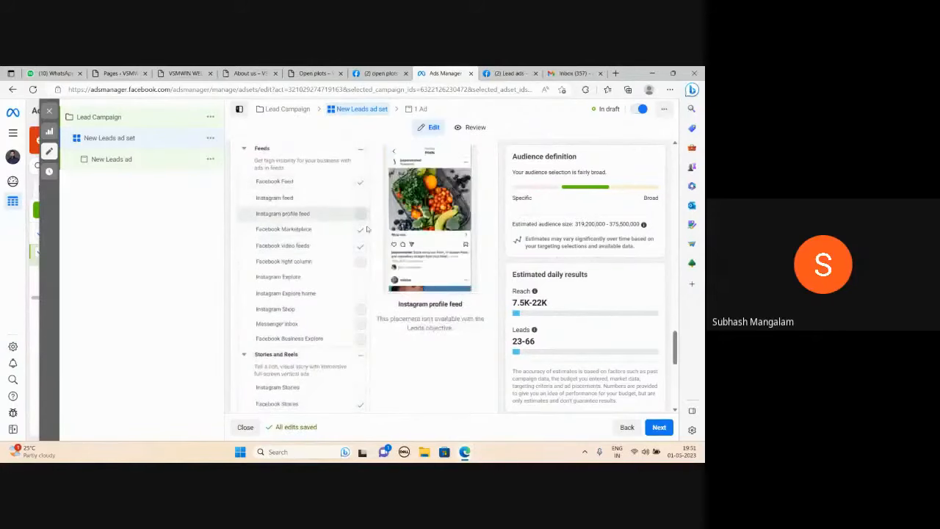
left_click(360, 229)
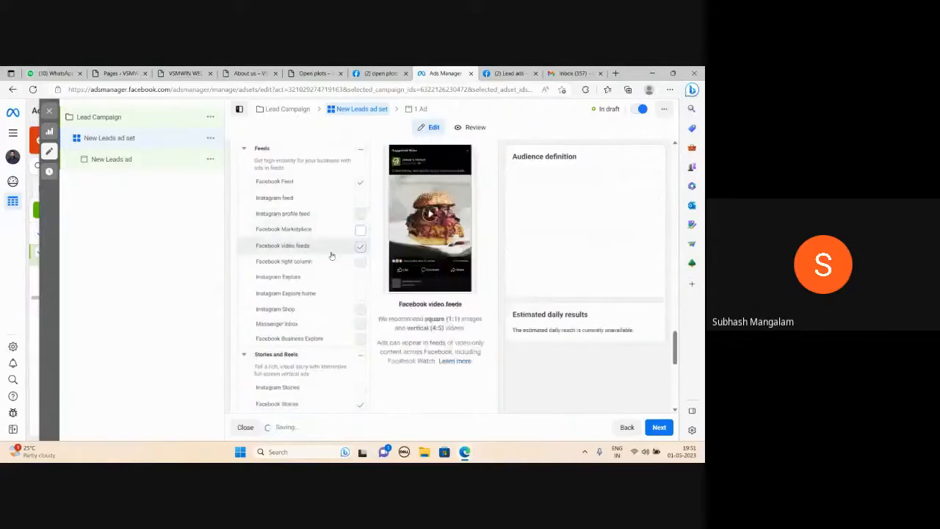
Exclude the Facebook Stories, Facebook Reels, in-stream ads and search results placements from the ad set.
scroll(345, 294, "down", 2)
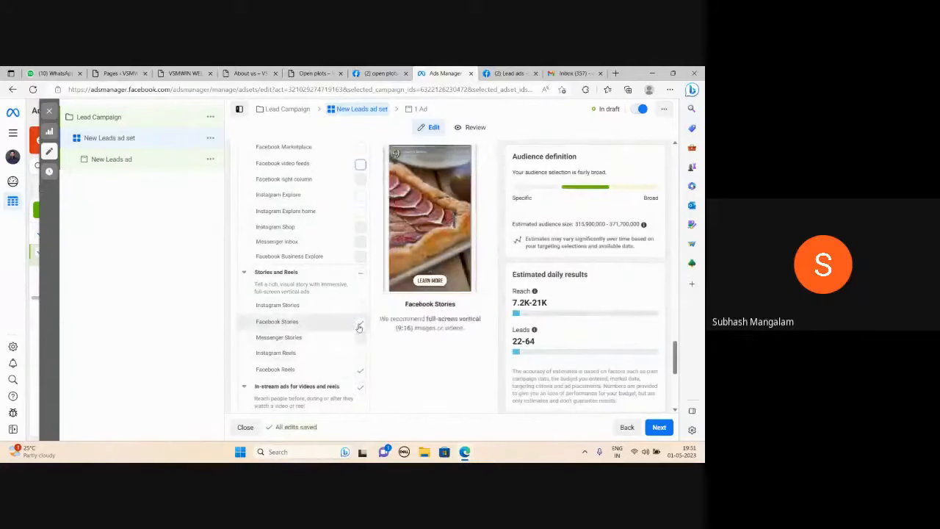
left_click(360, 326)
scroll(360, 329, "down", 1)
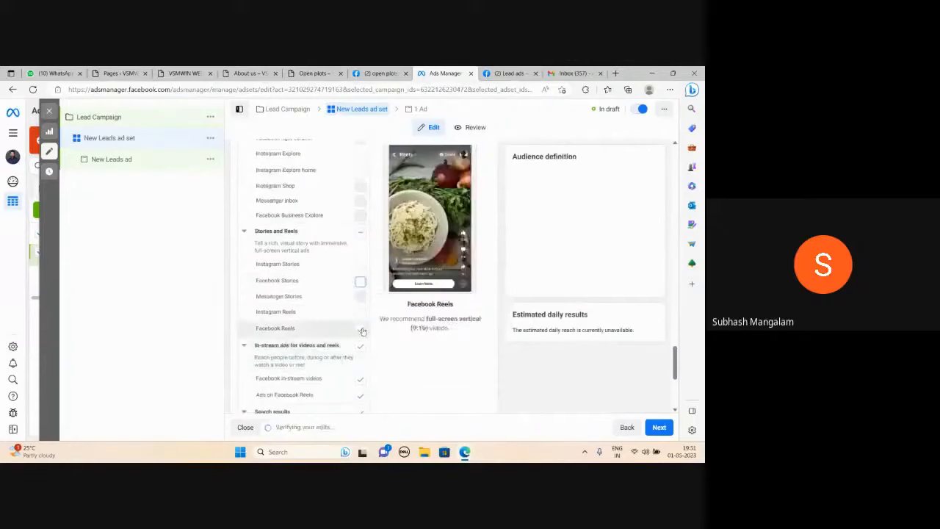
left_click(360, 344)
scroll(361, 340, "down", 2)
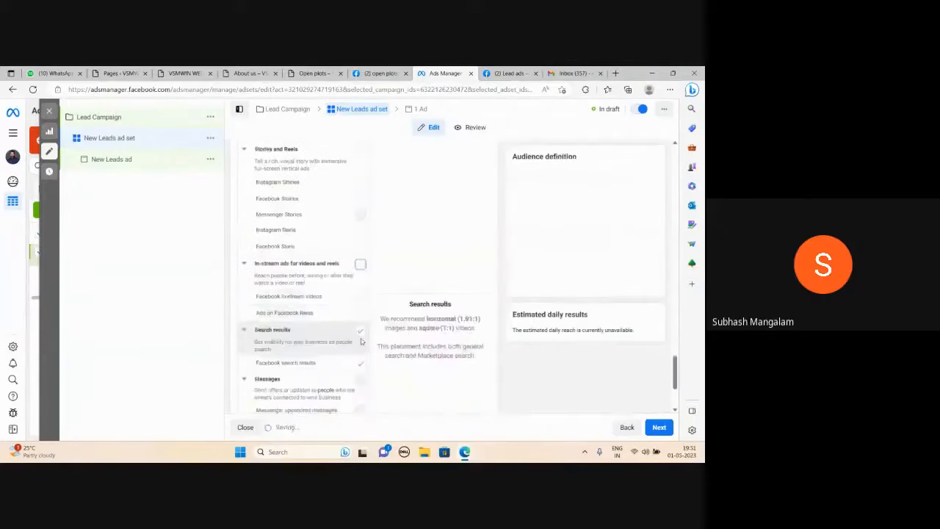
left_click(360, 330)
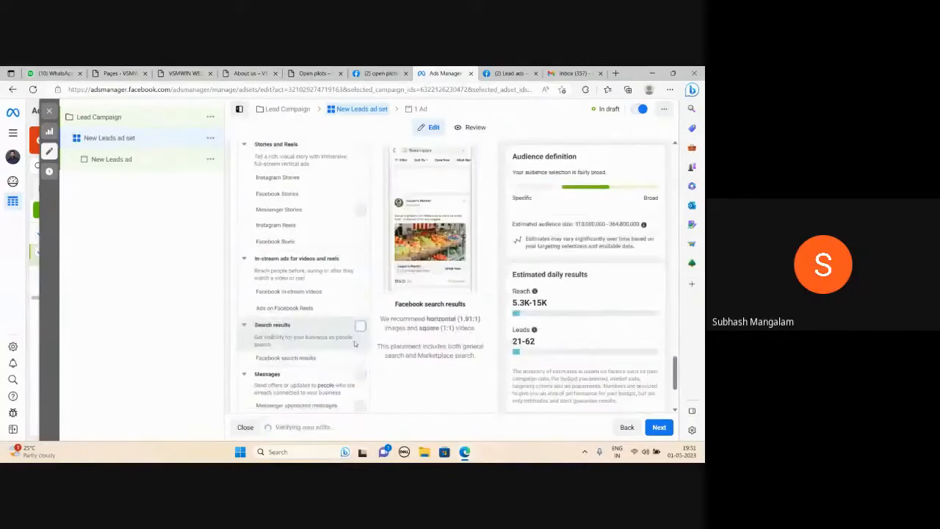
scroll(355, 344, "down", 3)
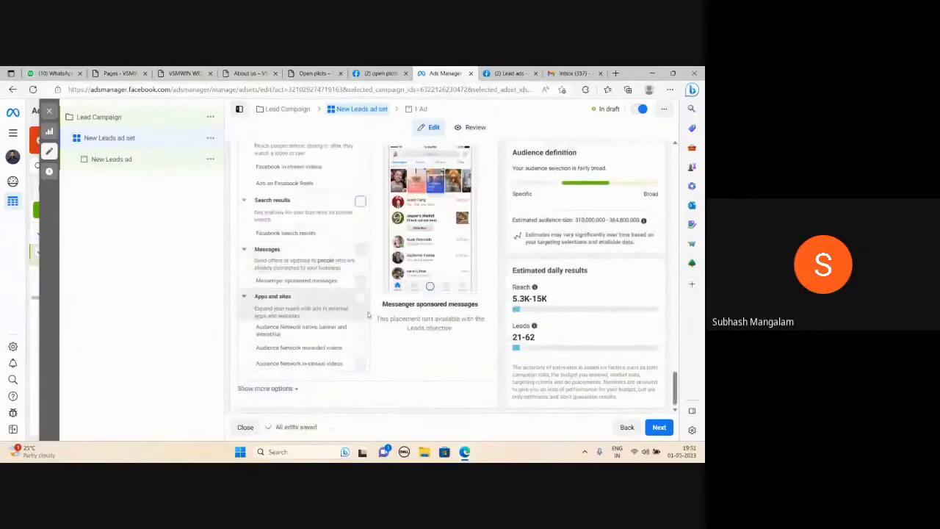
scroll(363, 312, "up", 3)
scroll(477, 337, "down", 3)
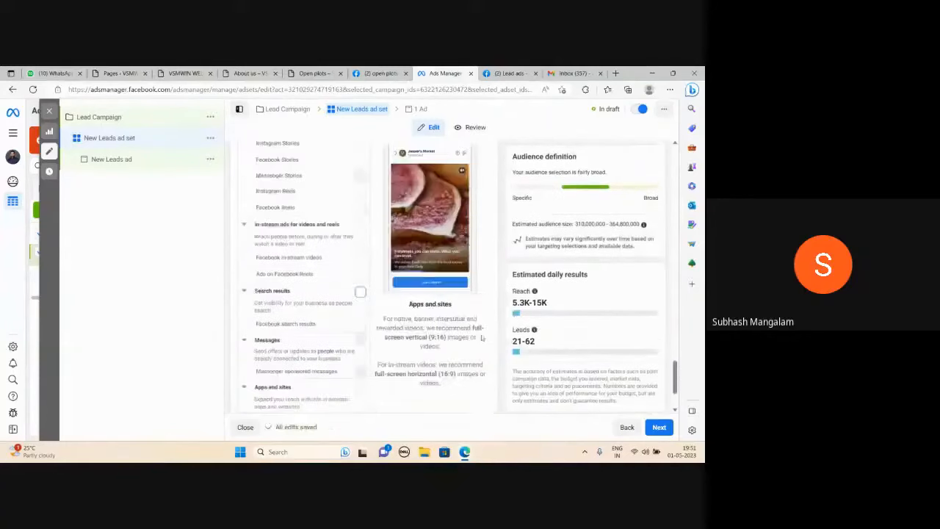
Continue to the new leads ad and review its identity, ad setup and format settings.
left_click(659, 428)
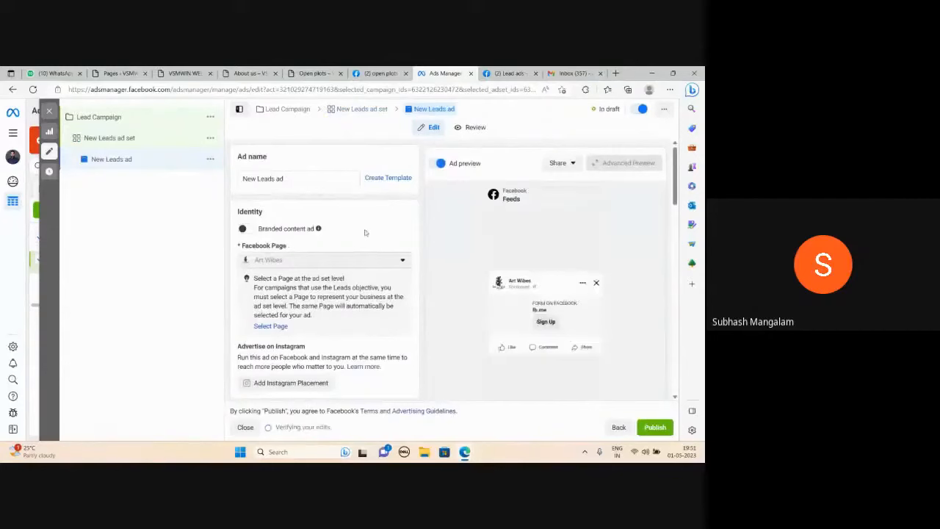
scroll(365, 229, "down", 3)
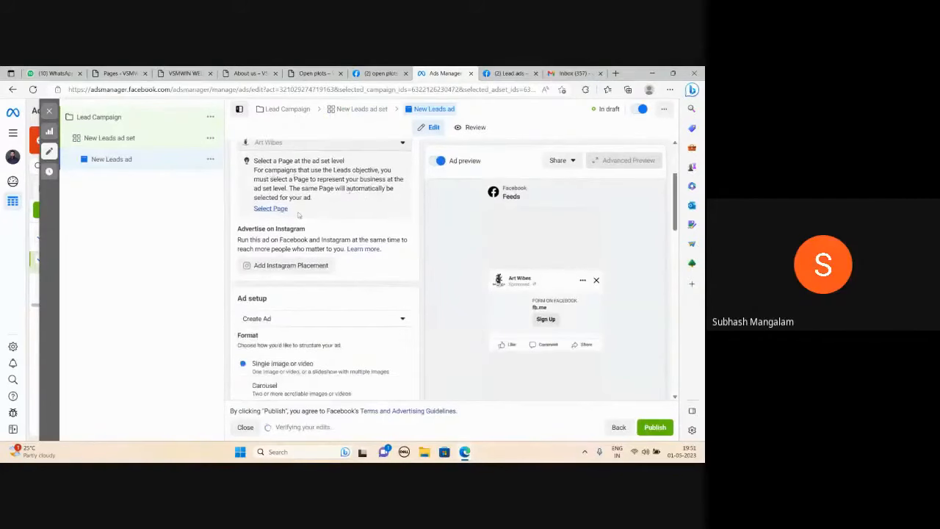
scroll(358, 224, "down", 3)
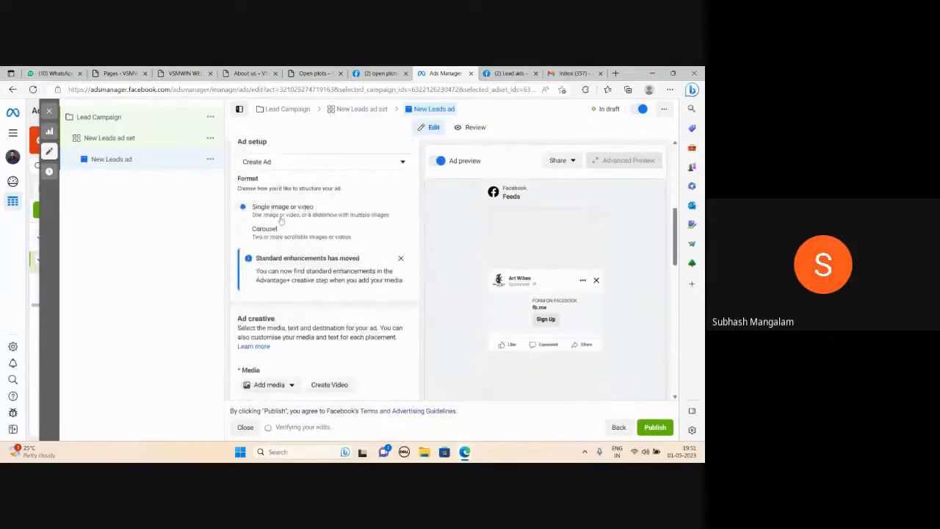
scroll(335, 213, "down", 3)
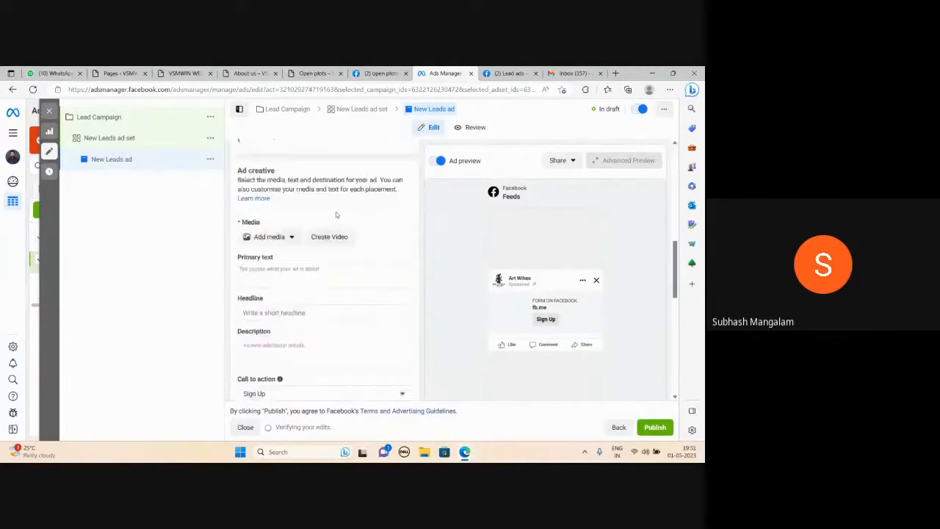
Add the Digital Marketing Summer Camp 2023 account image to the ad with its original crop and no optimisations.
left_click(282, 230)
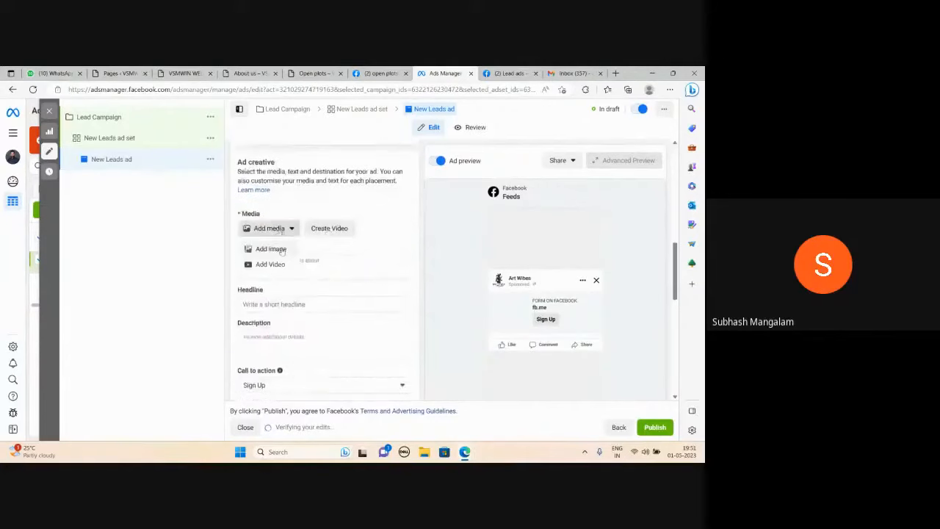
left_click(283, 250)
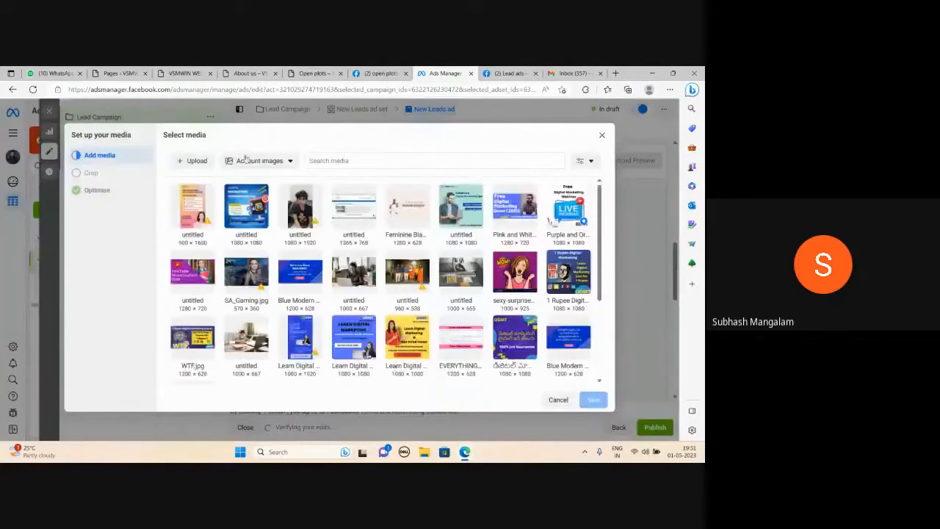
left_click(246, 206)
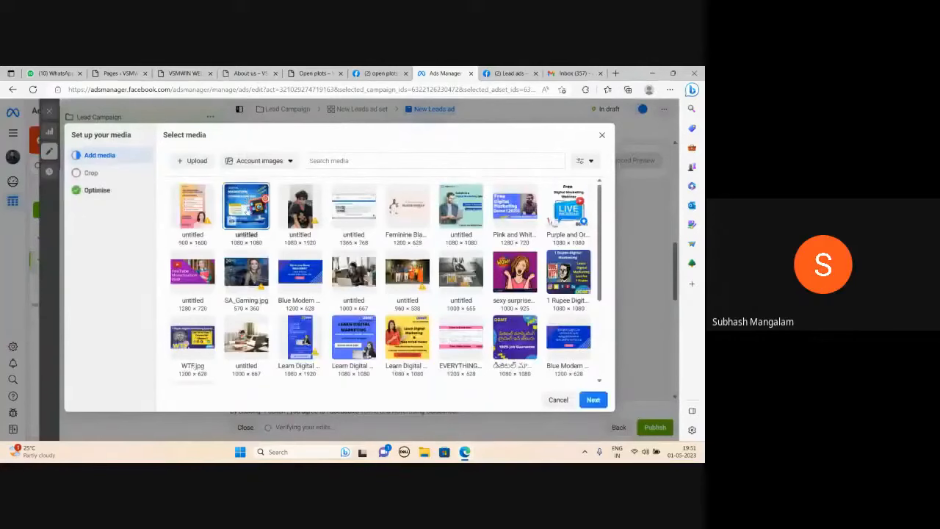
left_click(593, 401)
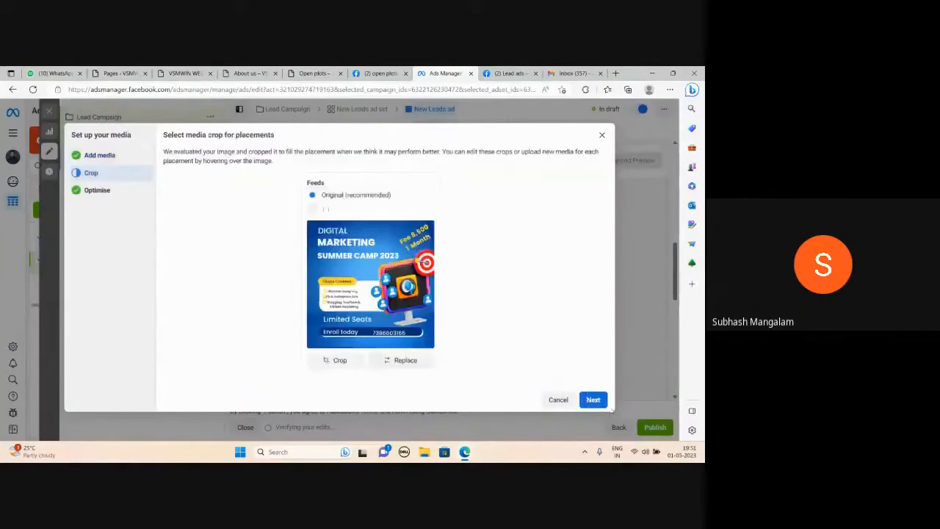
left_click(595, 401)
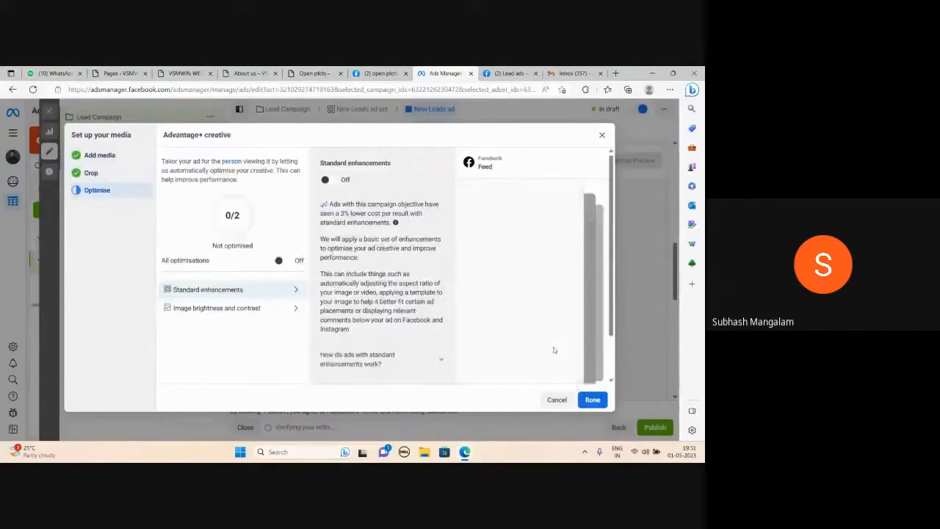
left_click(592, 399)
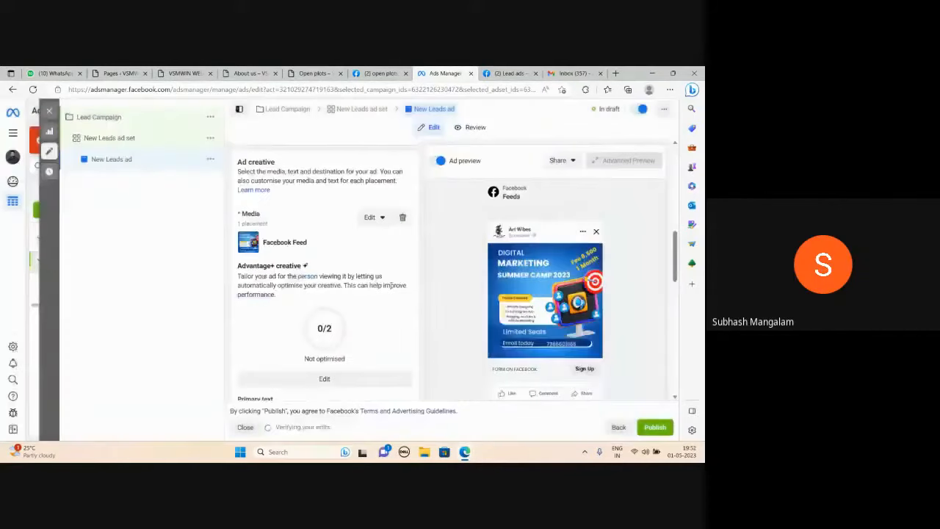
Write "Buy Open Plots at Affordable Price. Benefits" as the first line of the ad's primary text.
scroll(338, 272, "down", 2)
scroll(337, 271, "down", 1)
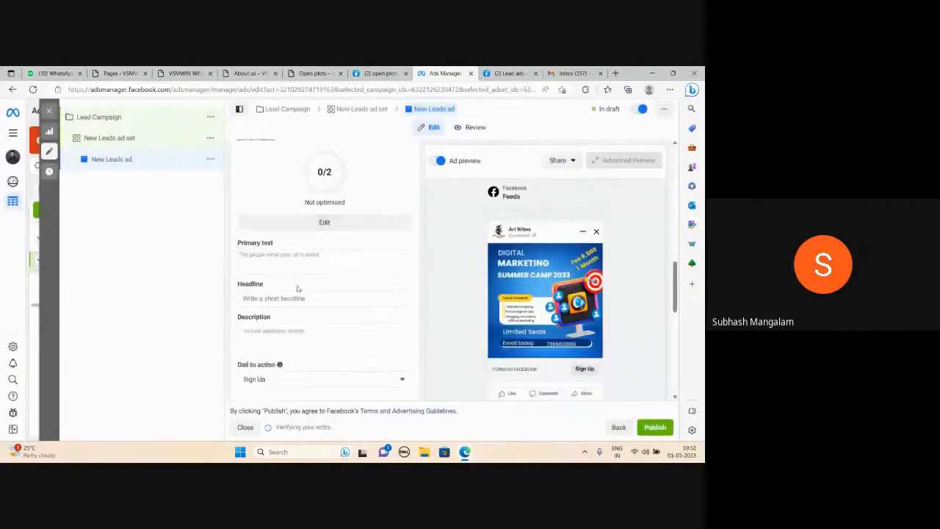
left_click(273, 258)
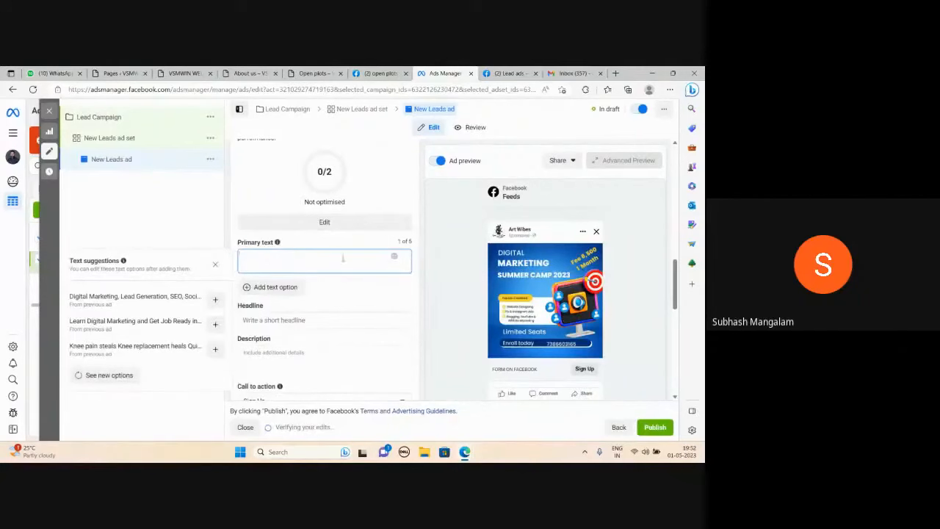
type("Digi")
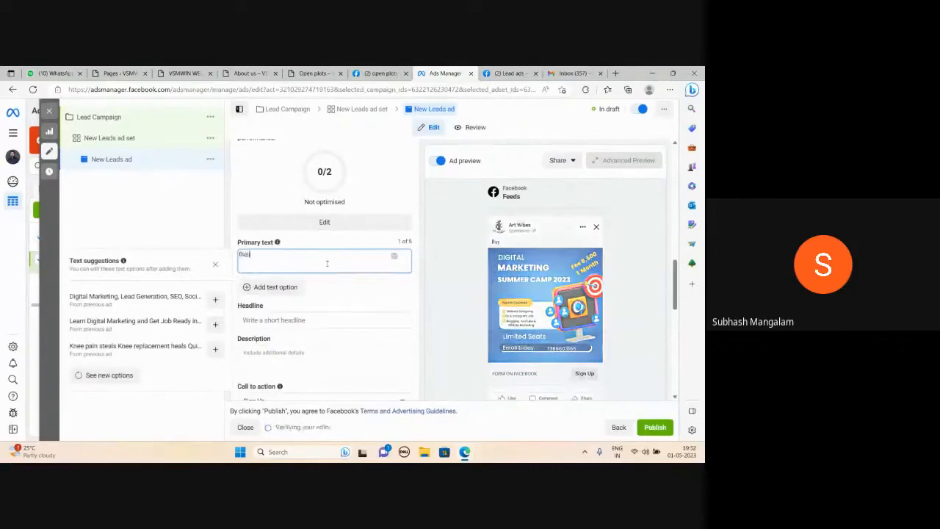
type(" Open Plots")
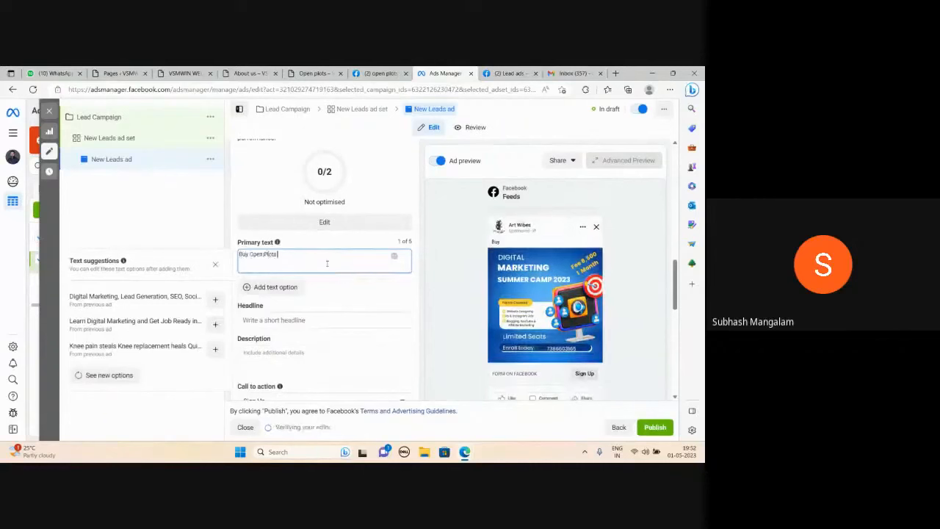
type(" at Affordable Price")
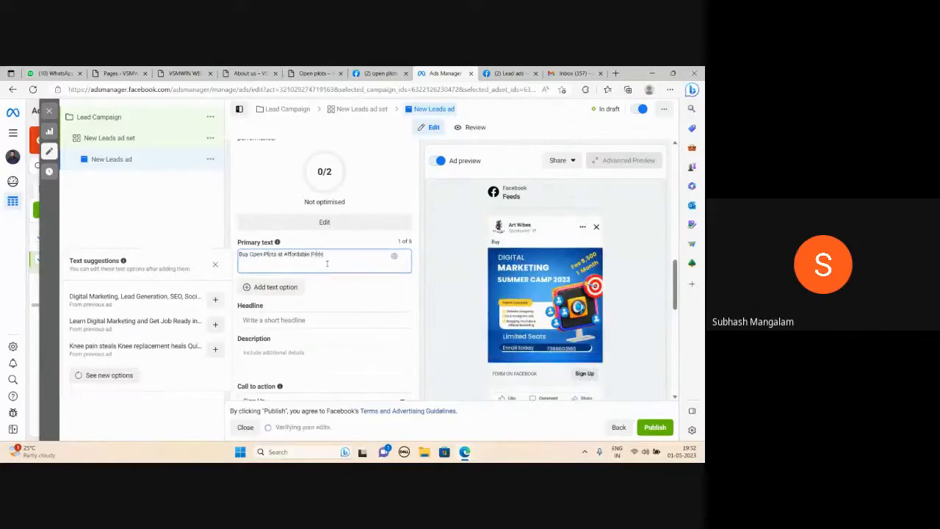
type(": Benef")
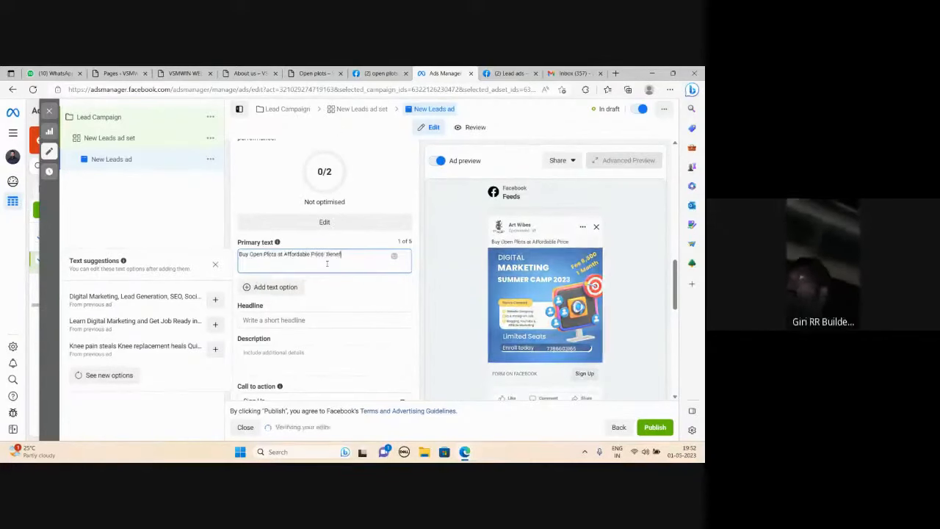
type("its")
key("Return")
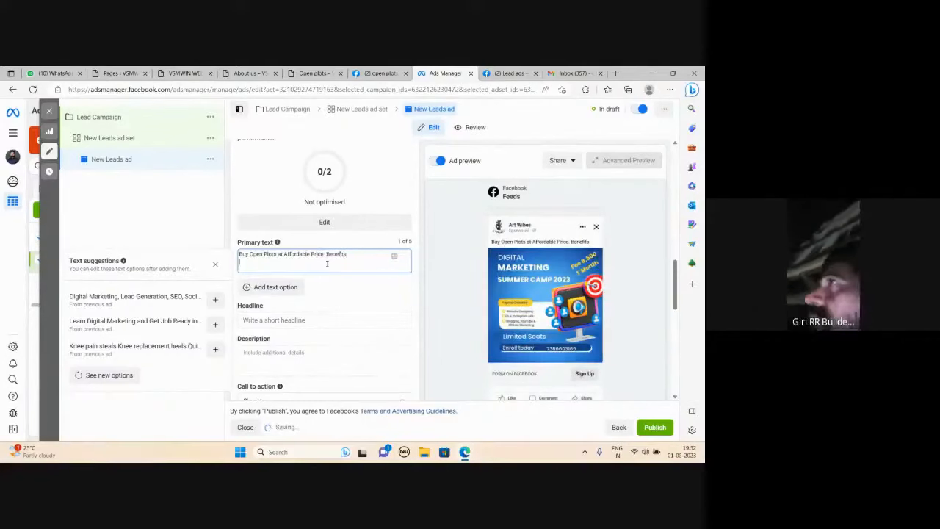
Add empty numbered benefit lines from 1 to 10 below the first line of the primary text.
type("1.")
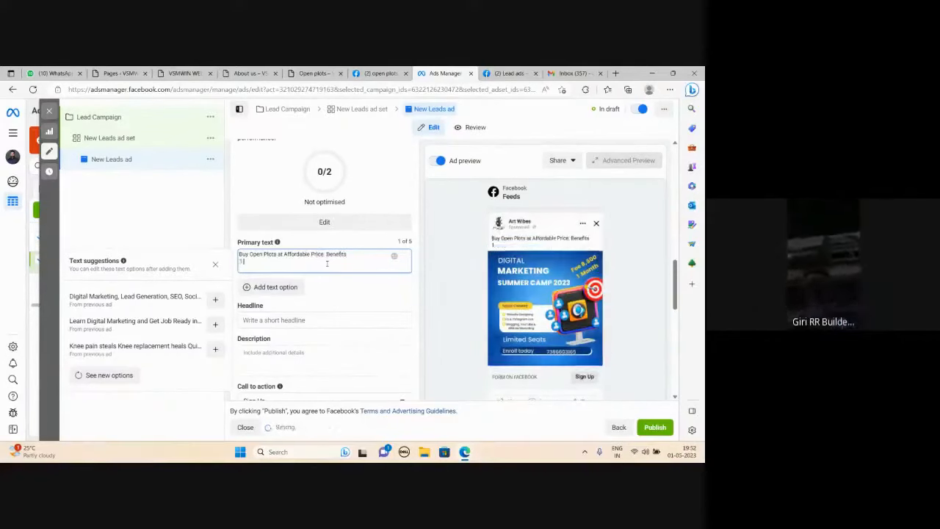
key("Return")
type("2.")
key("Return")
type("3.")
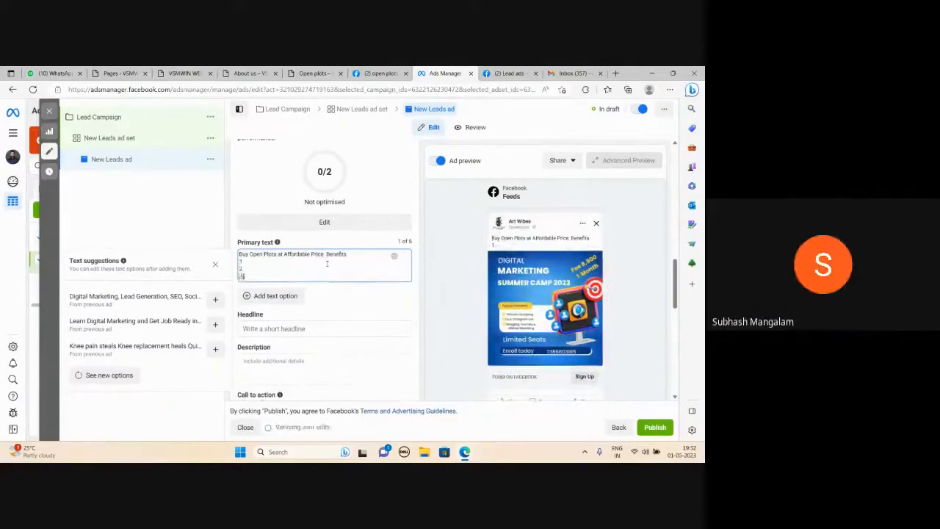
key("Return")
type("4.")
key("Return")
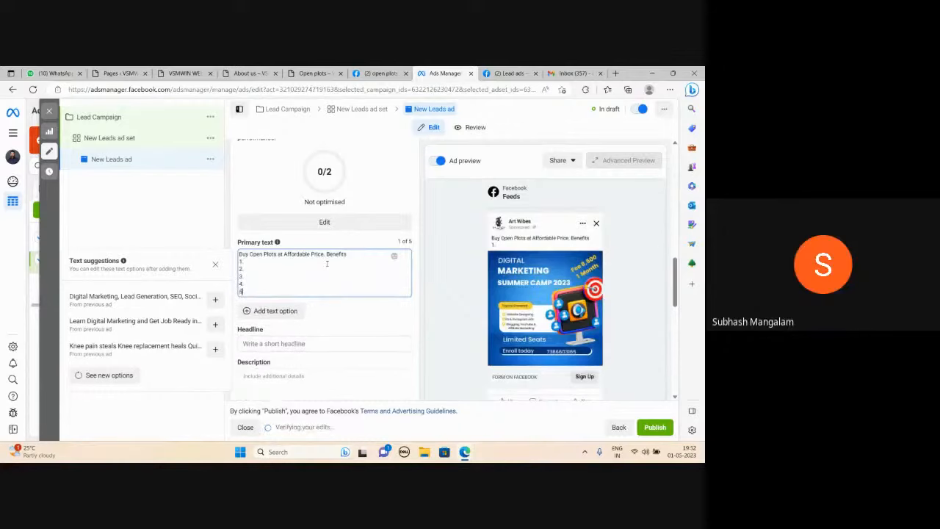
type("5.")
key("Return")
type("6.")
key("Return")
type("7.")
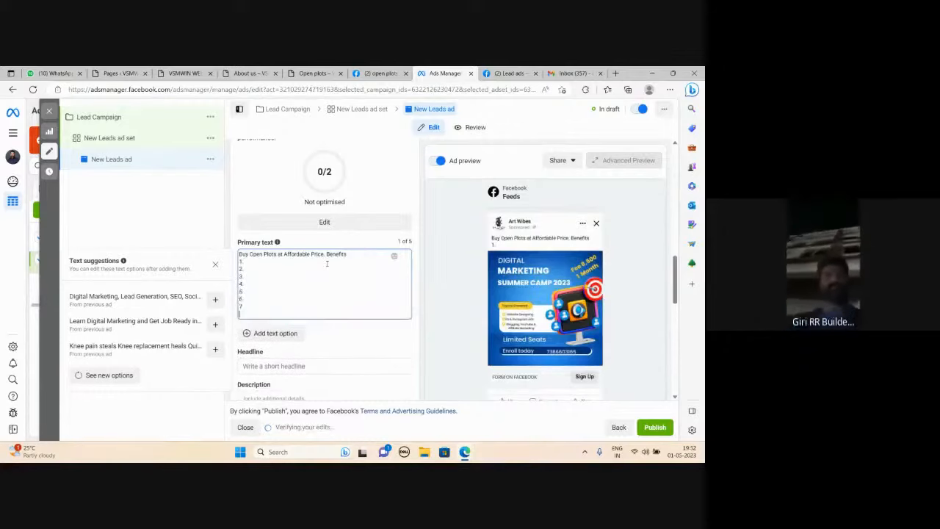
key("Return")
type("8.")
key("Return")
type("9.")
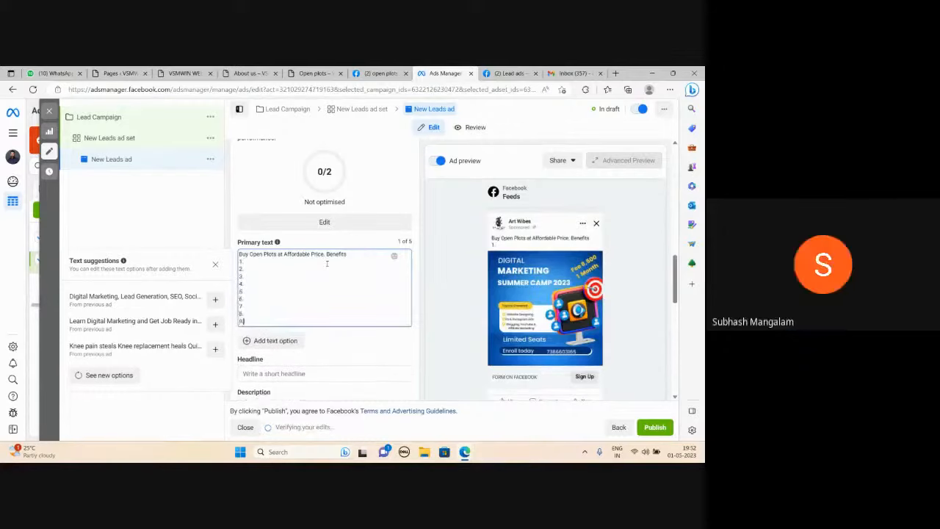
key("Return")
type("10")
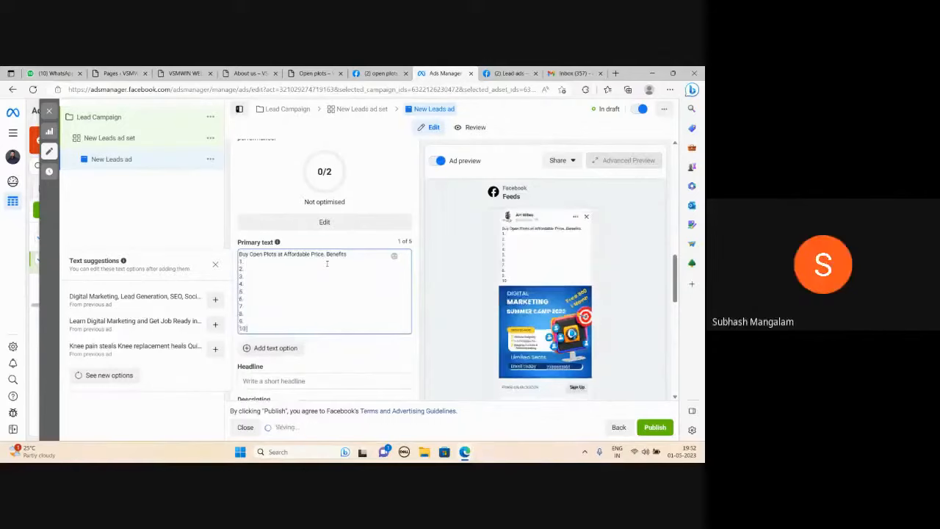
type(".")
key("Return")
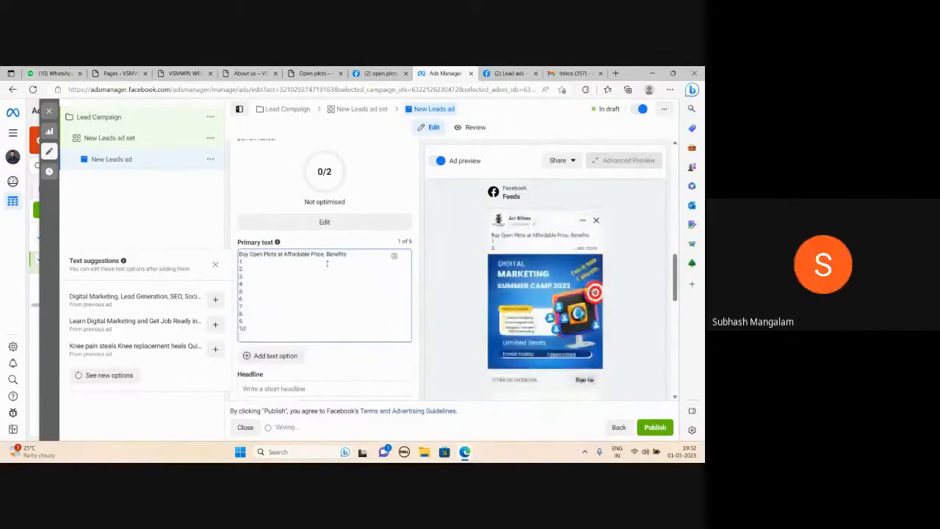
Set the ad's headline to "Limited Plots".
scroll(328, 305, "down", 2)
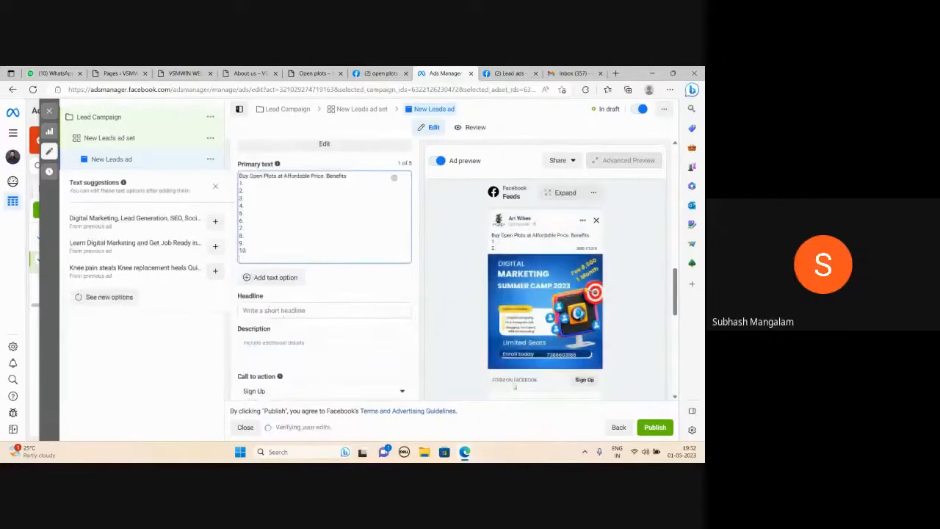
left_click(255, 309)
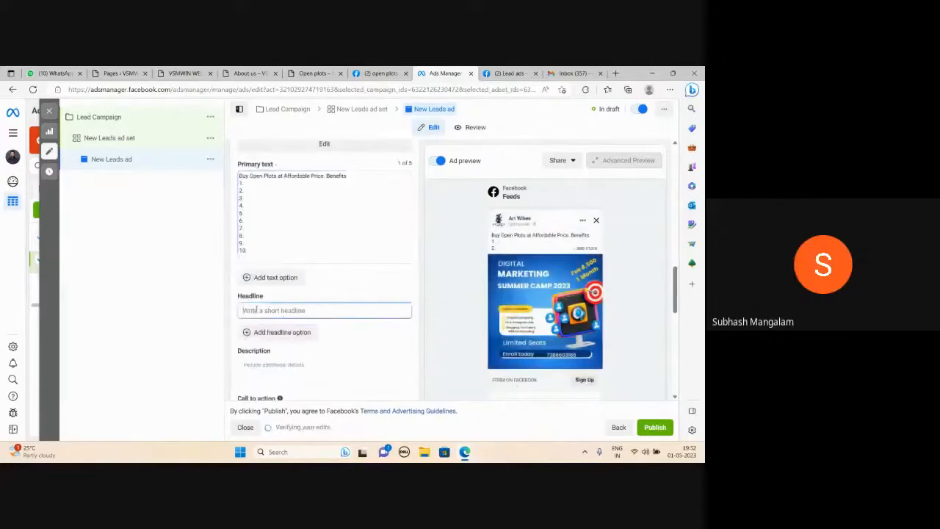
type("Limited PLots")
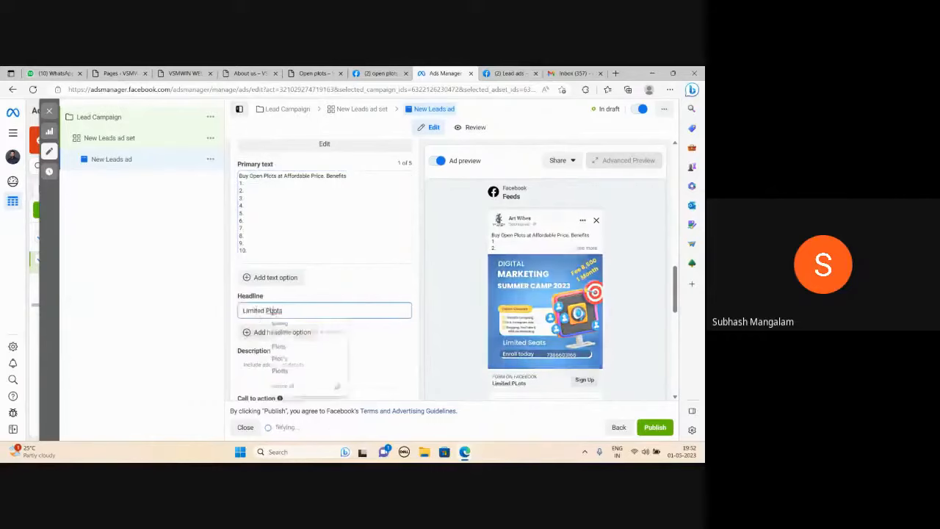
key("BackSpace")
type("l")
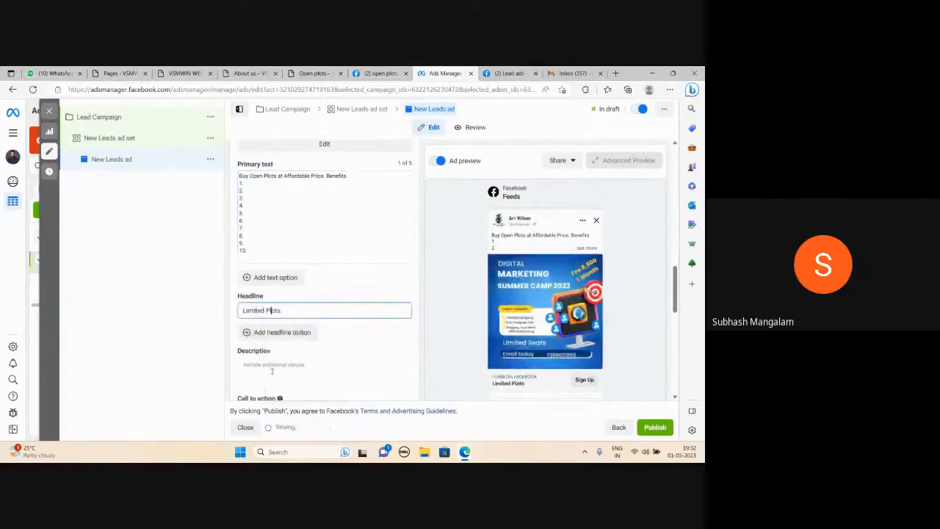
Write "Buy Today" as the ad's description below the headline.
left_click(272, 371)
type("Buy T")
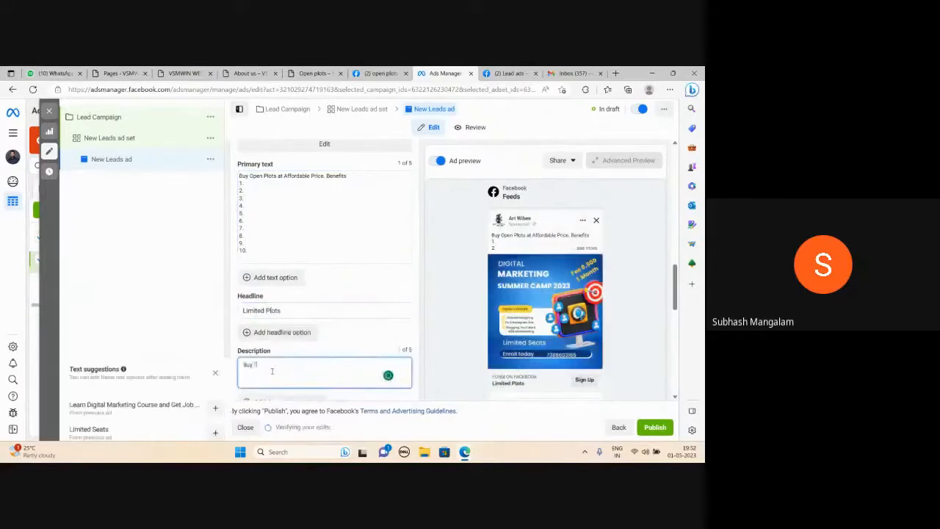
type("oday")
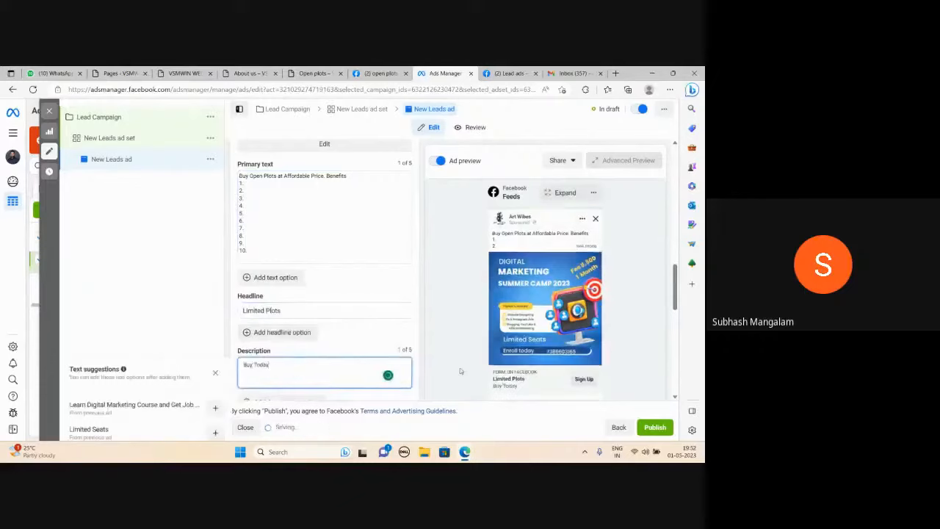
left_click(456, 329)
Set the ad's call to action to Get Quote and check the ad with its full primary text in the preview.
scroll(448, 335, "down", 1)
scroll(448, 335, "down", 1)
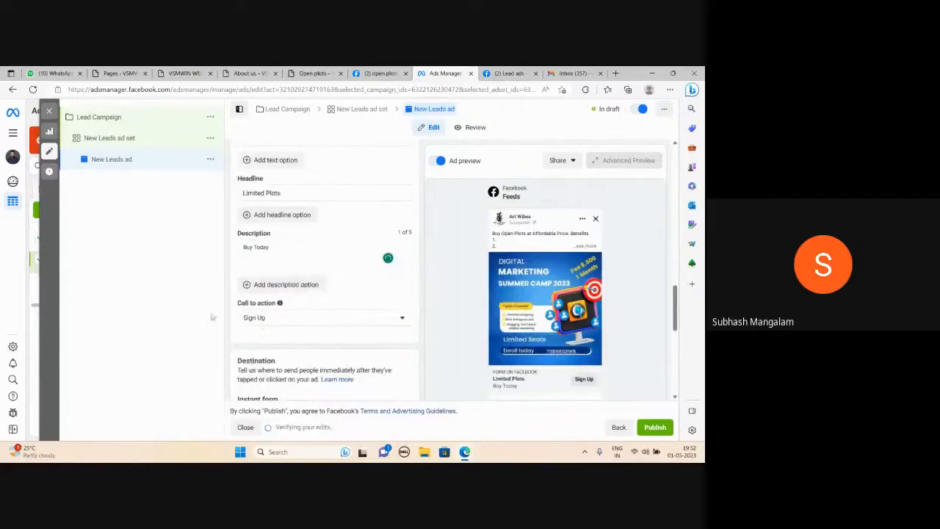
left_click(402, 318)
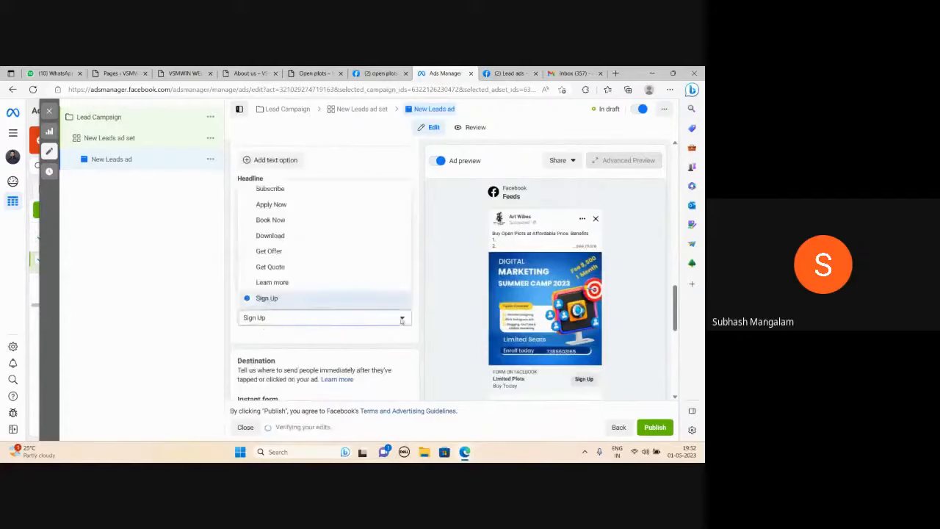
left_click(270, 266)
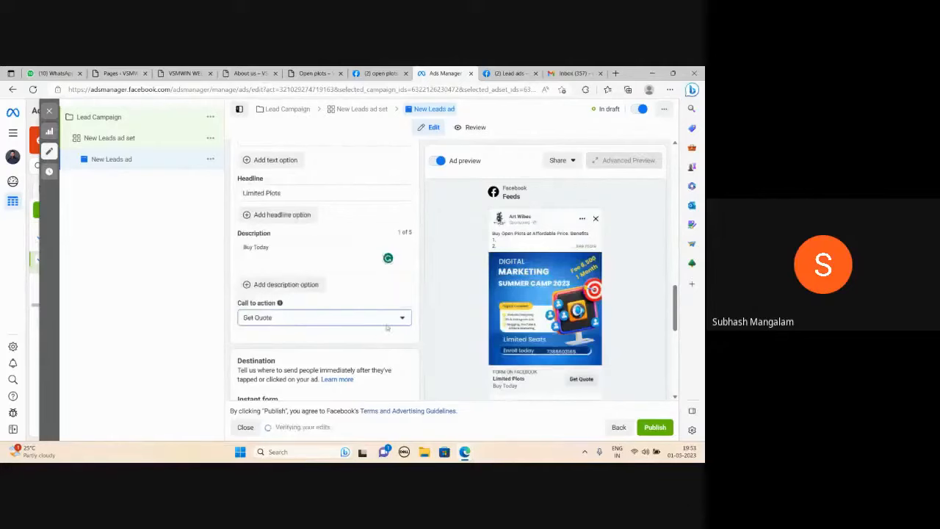
mouse_move(526, 318)
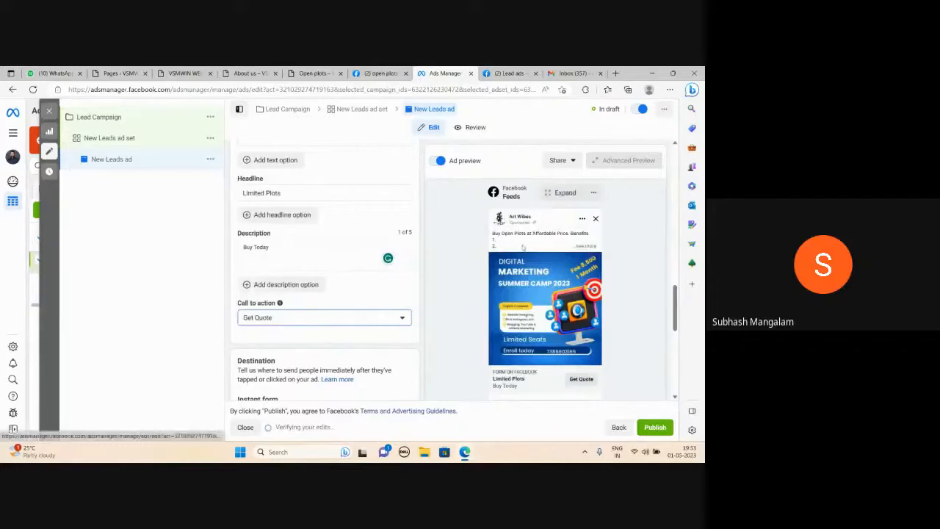
left_click(586, 247)
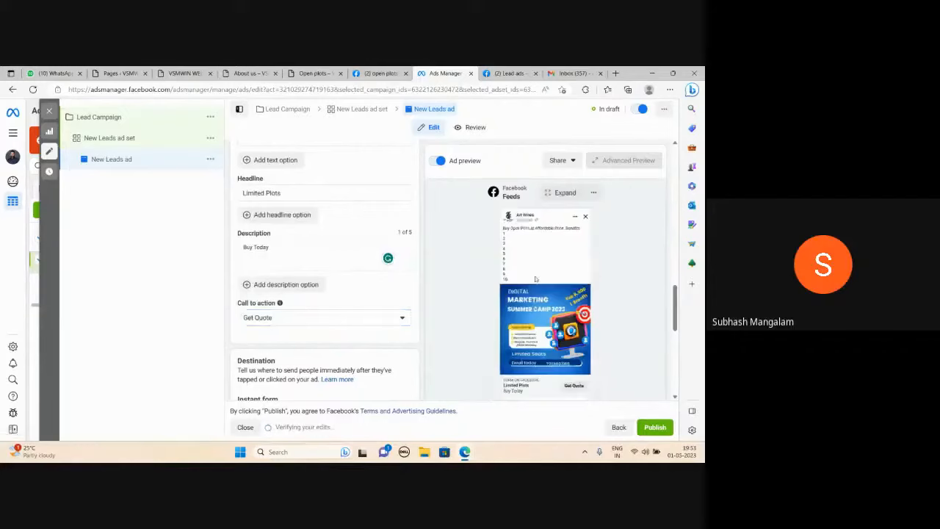
scroll(402, 310, "down", 3)
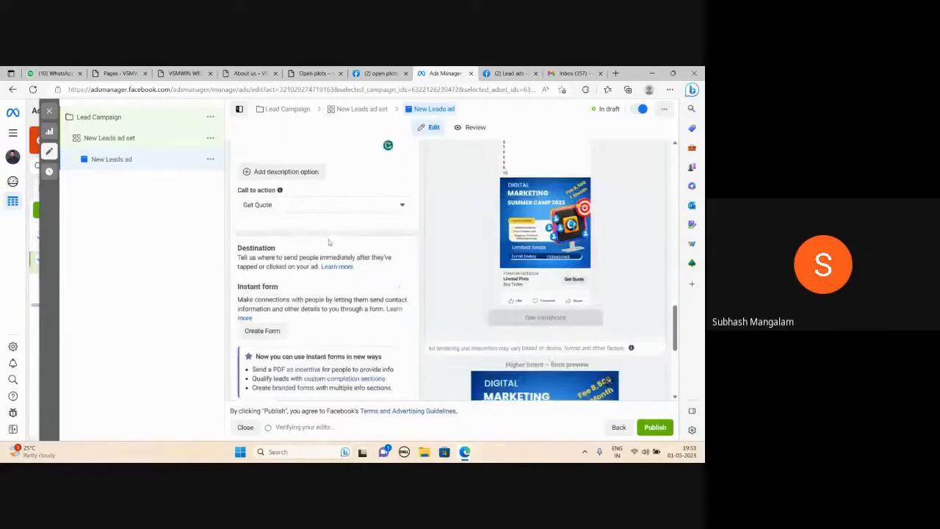
scroll(329, 240, "up", 3)
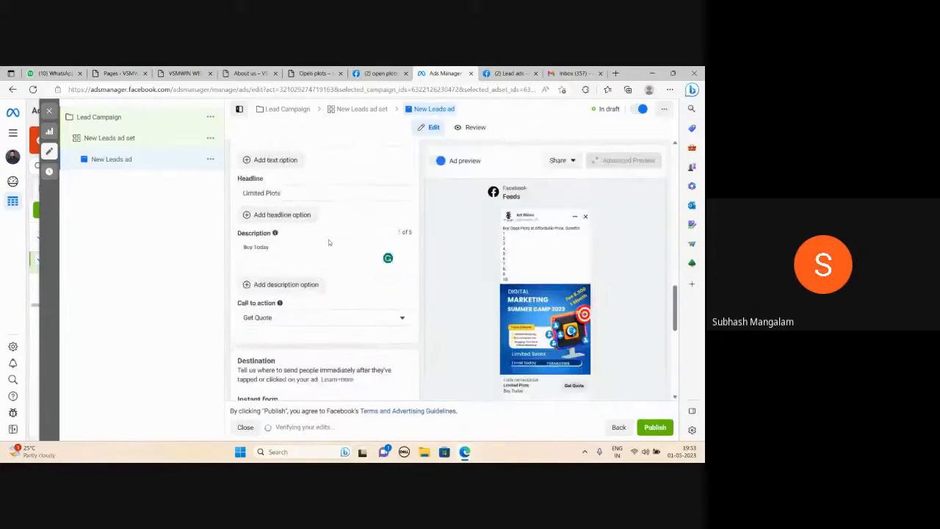
scroll(328, 242, "down", 3)
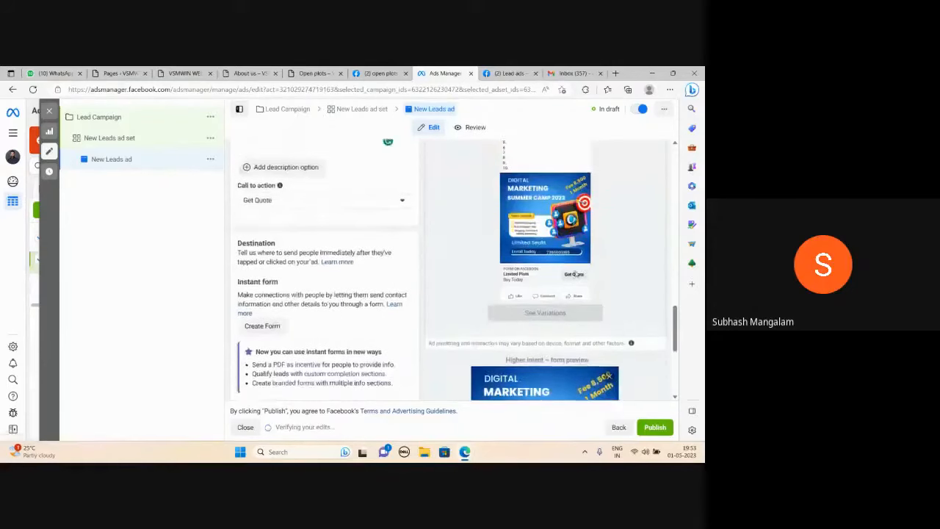
Create a new instant form for the ad and name it "First Form".
scroll(425, 265, "down", 3)
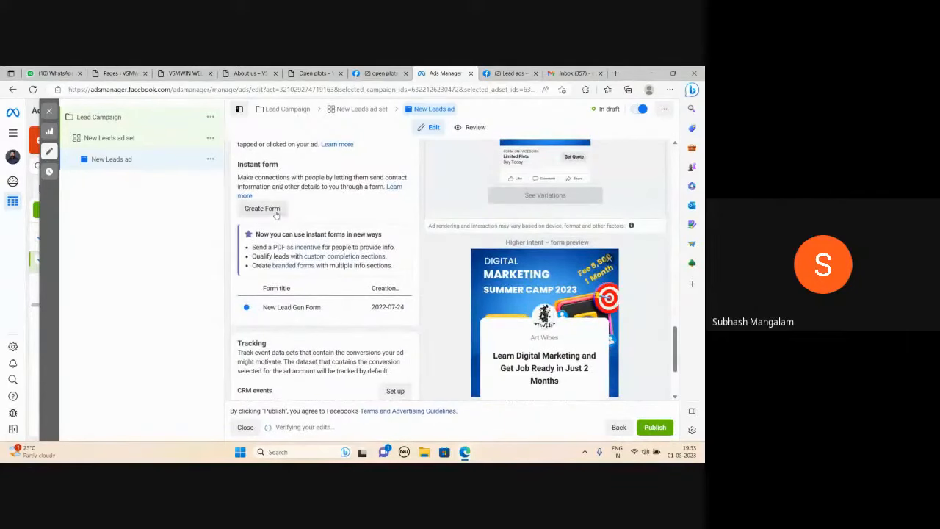
left_click(274, 212)
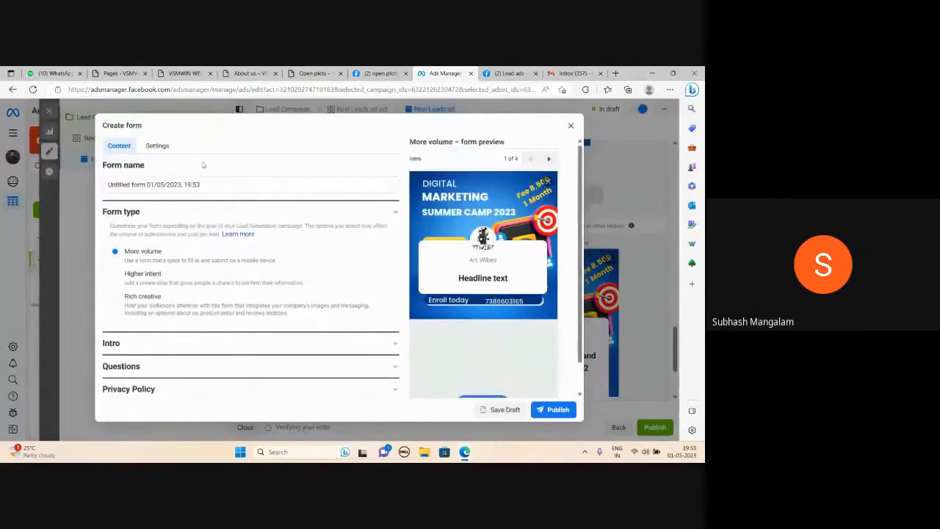
triple_click(204, 185)
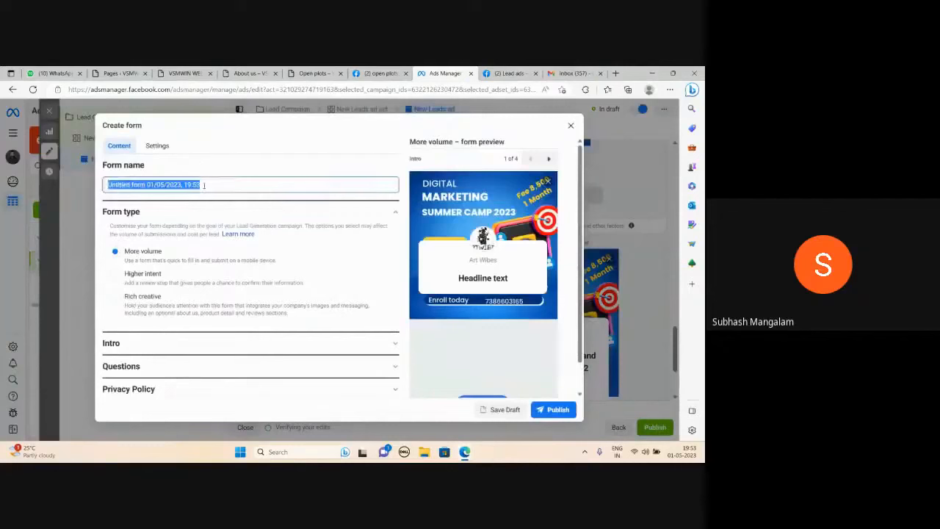
type("First Form")
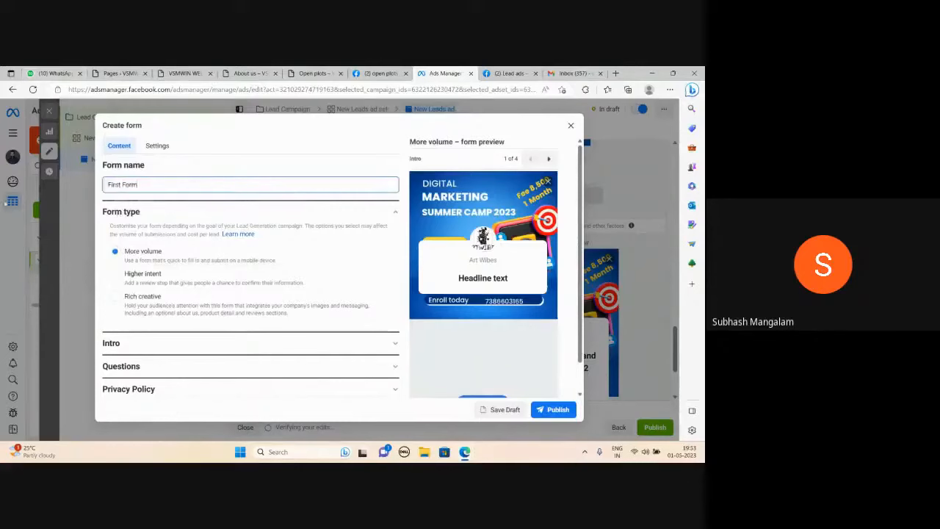
Set the greeting headline in the form's intro to "Buy Open PLots Near Srisailam Highway".
scroll(252, 247, "down", 1)
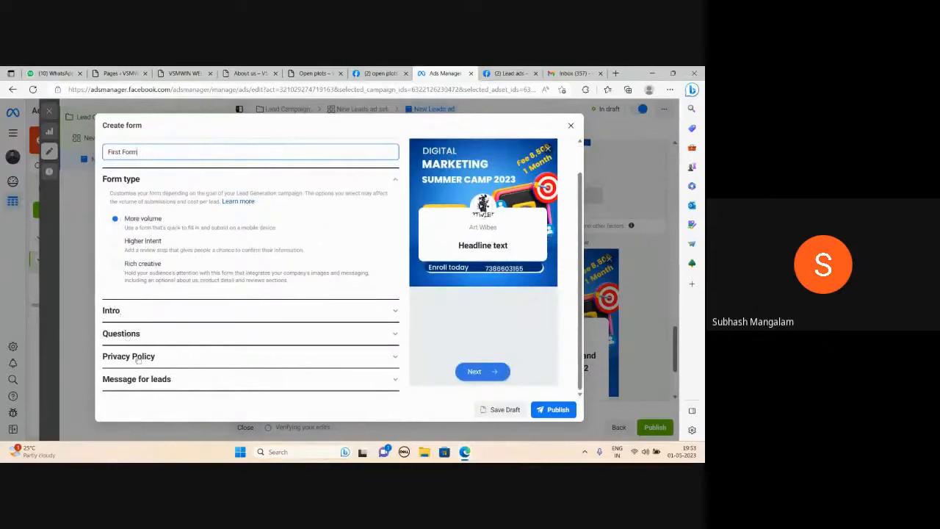
left_click(369, 315)
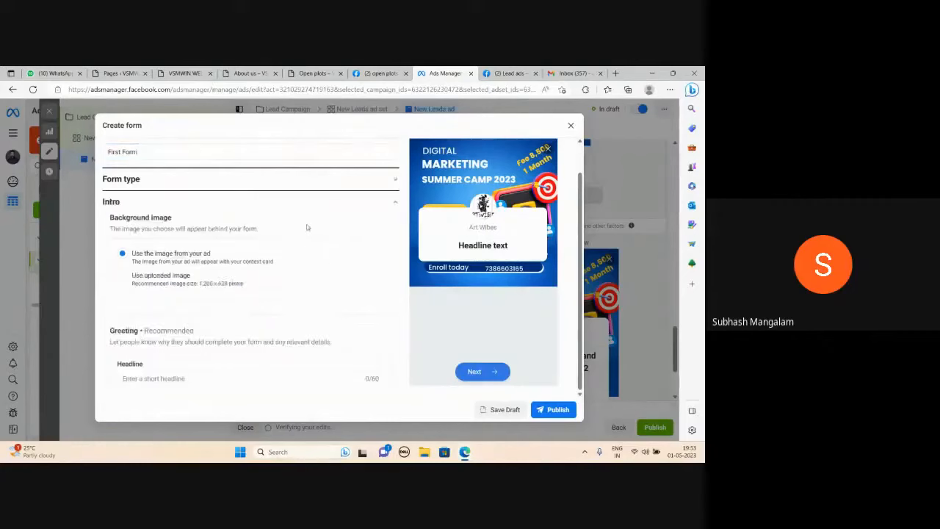
scroll(266, 260, "down", 2)
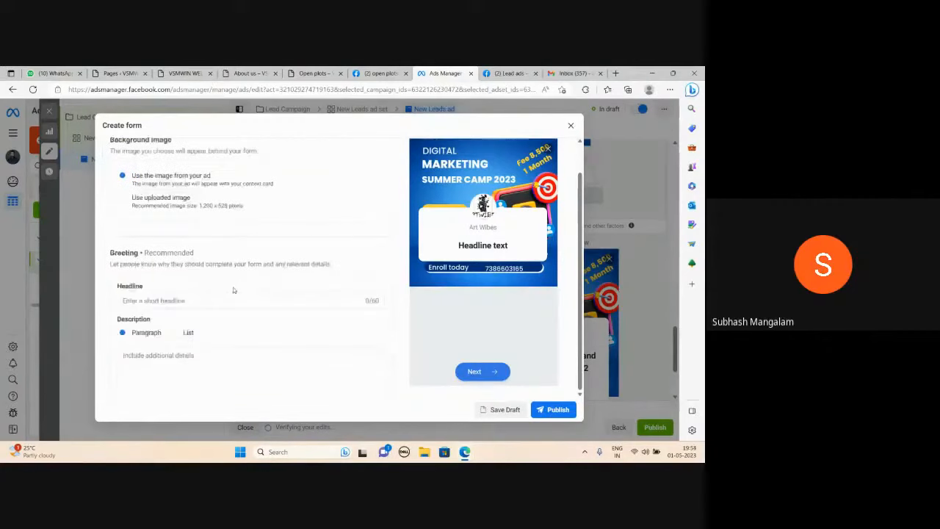
left_click(163, 297)
type("Buy")
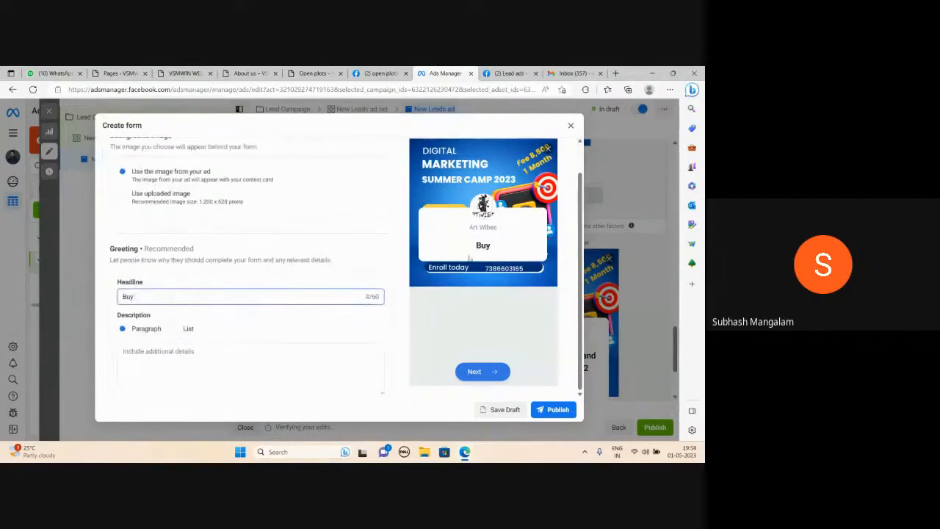
type(" Open PLots")
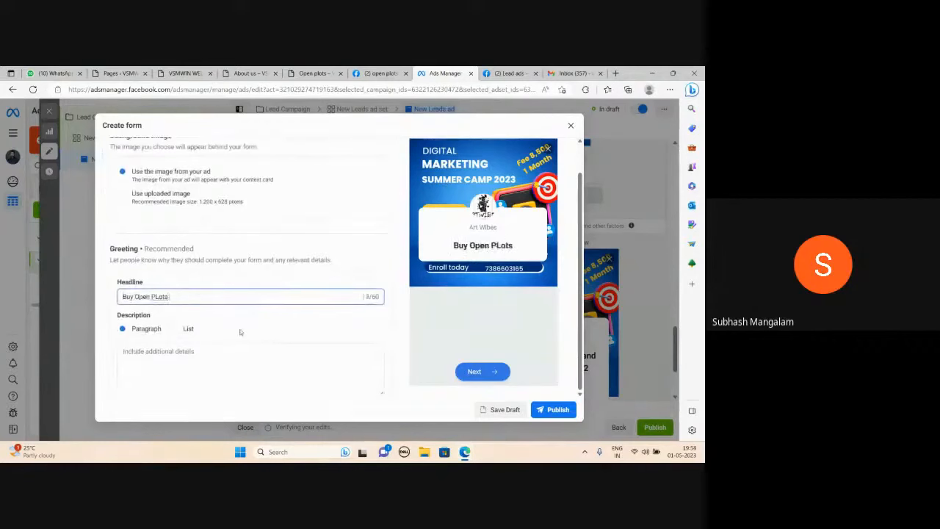
type(" Near Srisailam")
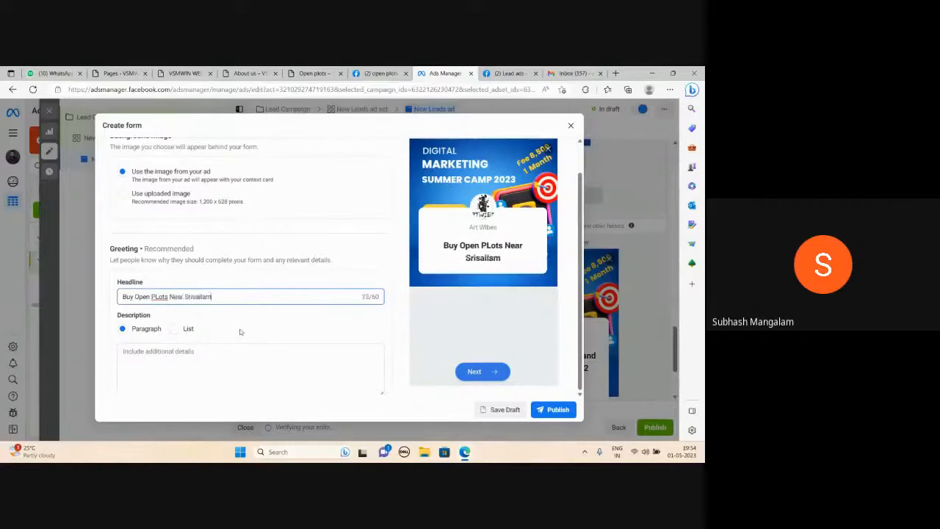
type(" Highway")
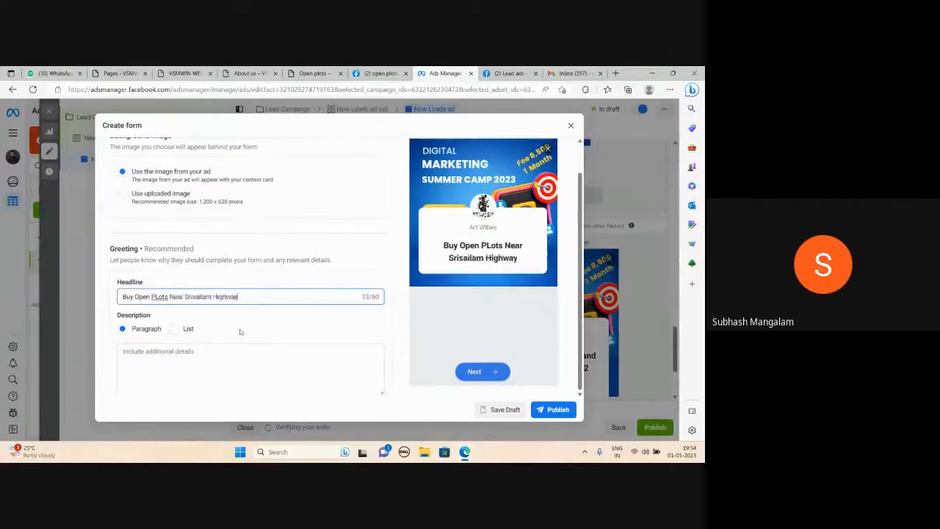
Write "Affordable Open Plots Near Srisailam Highway" as the greeting's paragraph description and collapse the form's intro section.
scroll(240, 332, "down", 1)
left_click(168, 281)
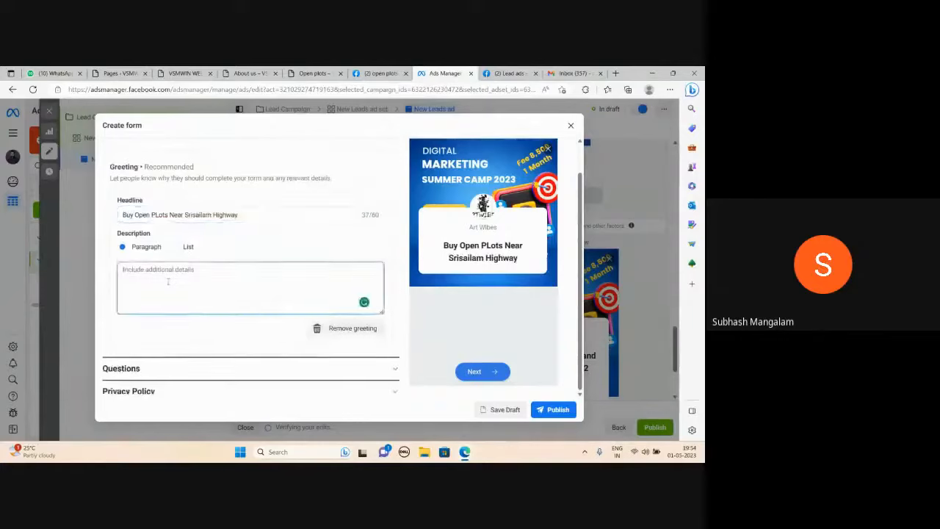
type("Affi")
key("BackSpace")
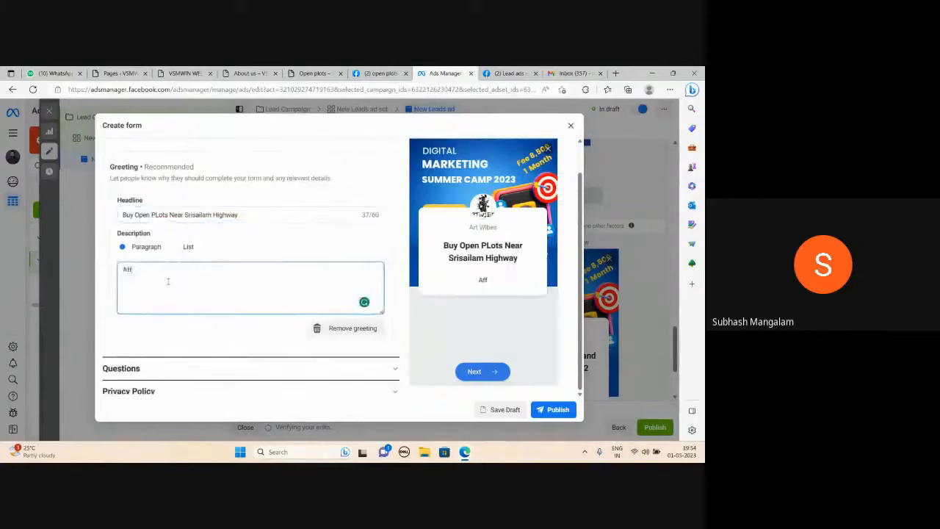
type("ordable Ope")
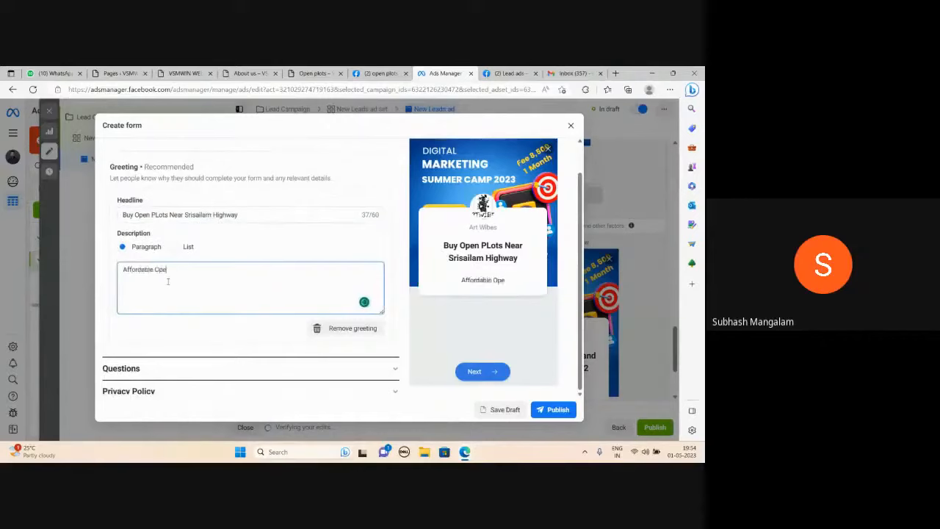
type("n Plots Near Srisailam H")
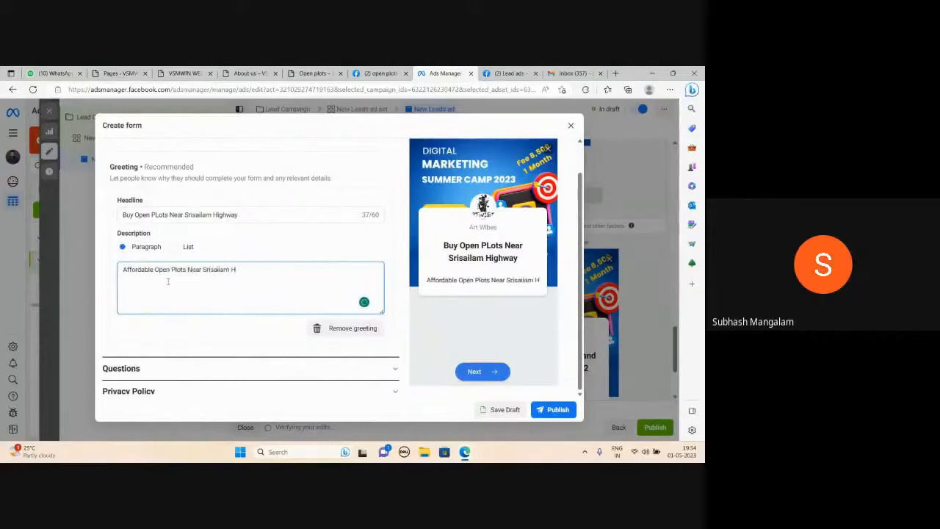
type("ighway")
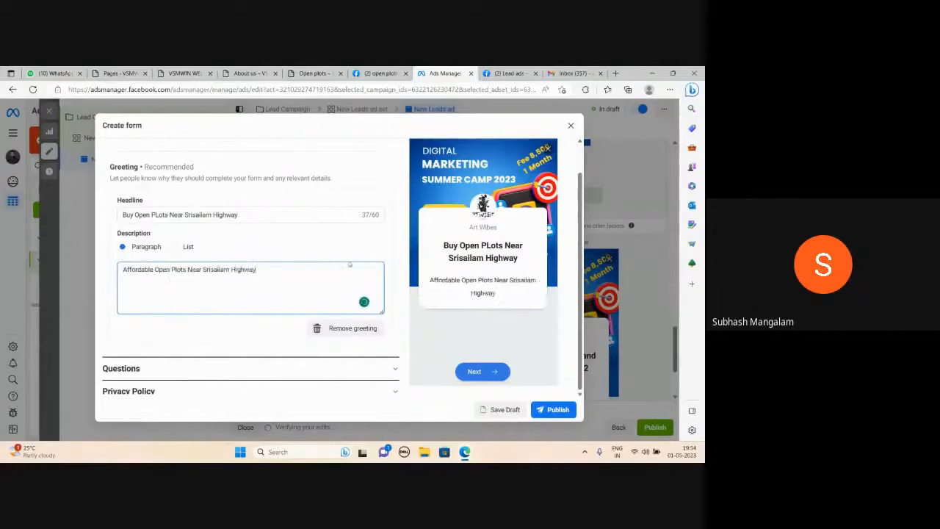
scroll(264, 291, "down", 1)
scroll(264, 292, "up", 6)
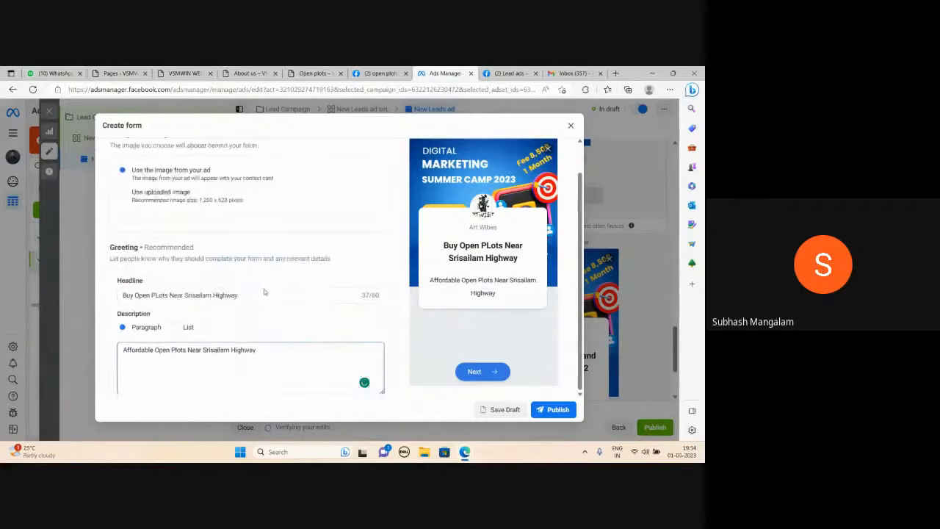
left_click(393, 203)
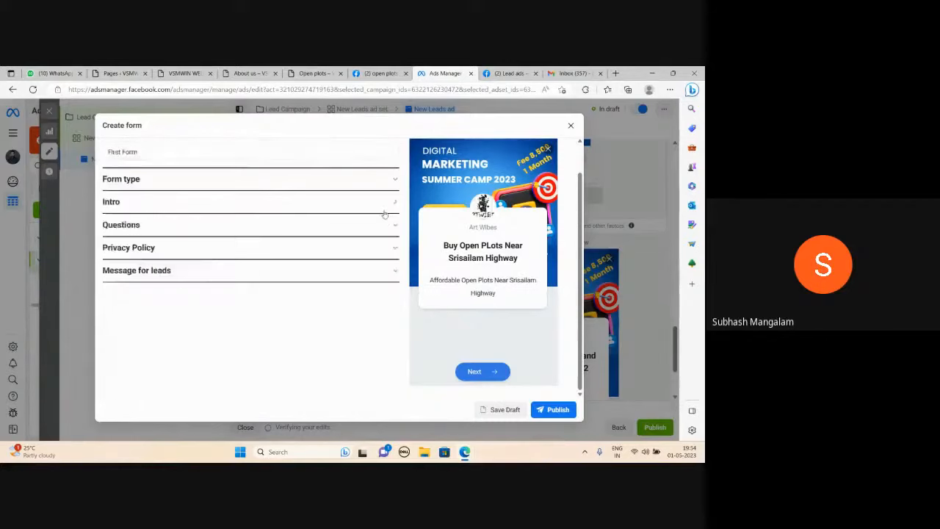
Expand the form's questions section and review the custom question types that can be added.
left_click(395, 227)
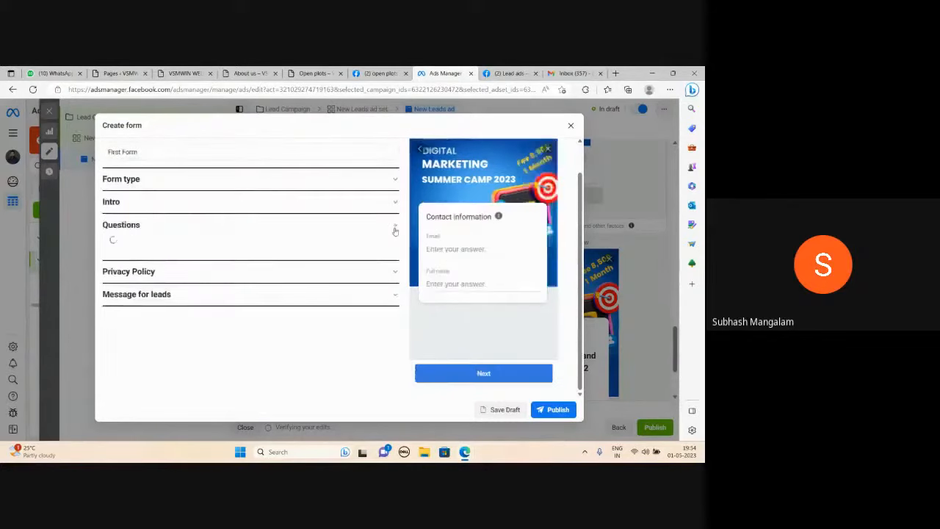
scroll(325, 297, "down", 3)
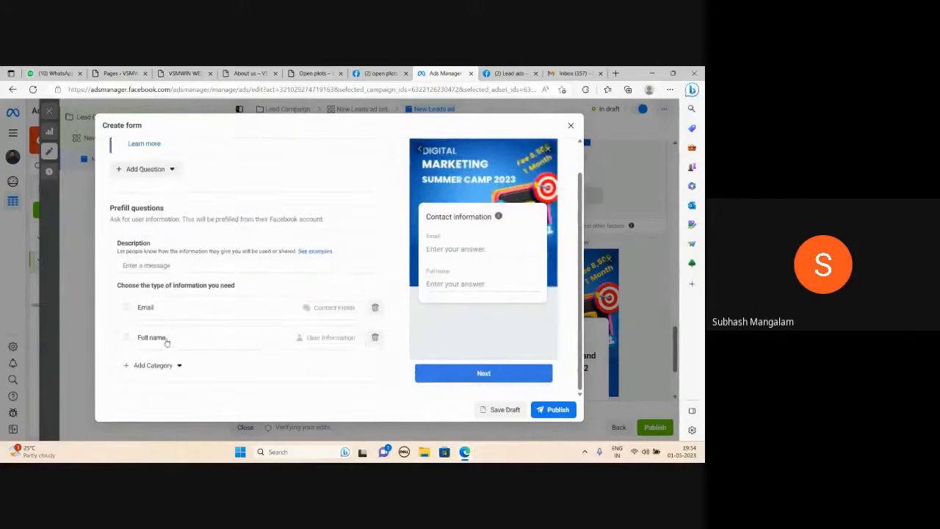
scroll(166, 342, "up", 2)
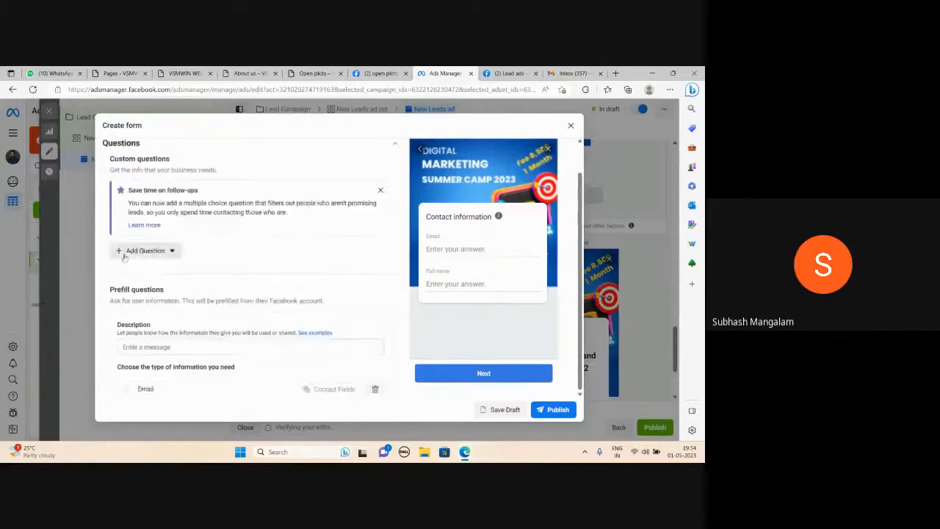
left_click(124, 253)
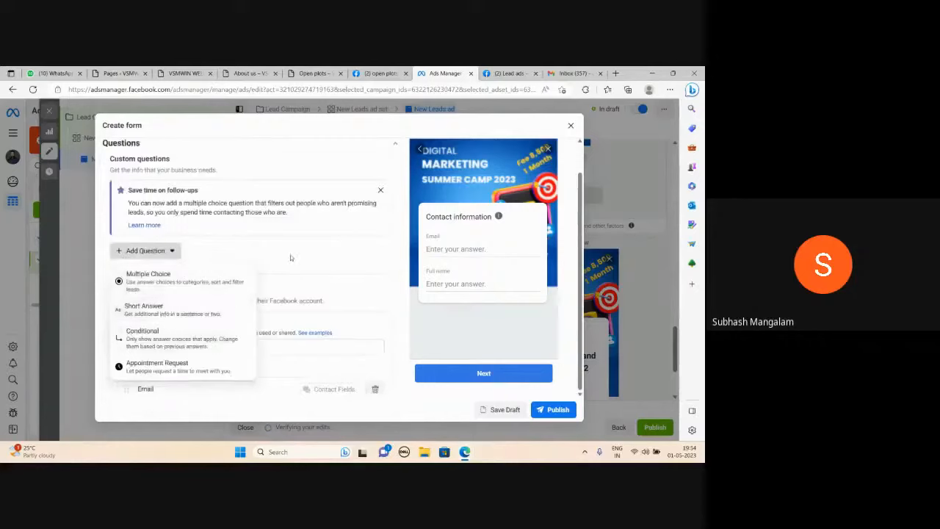
left_click(318, 257)
Add the Phone number contact field to the form's prefill questions.
scroll(292, 301, "down", 3)
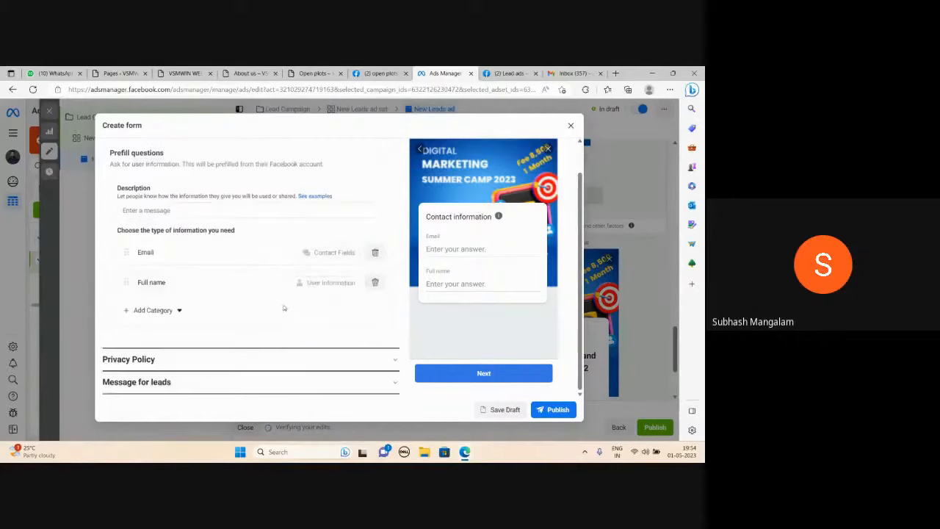
left_click(127, 312)
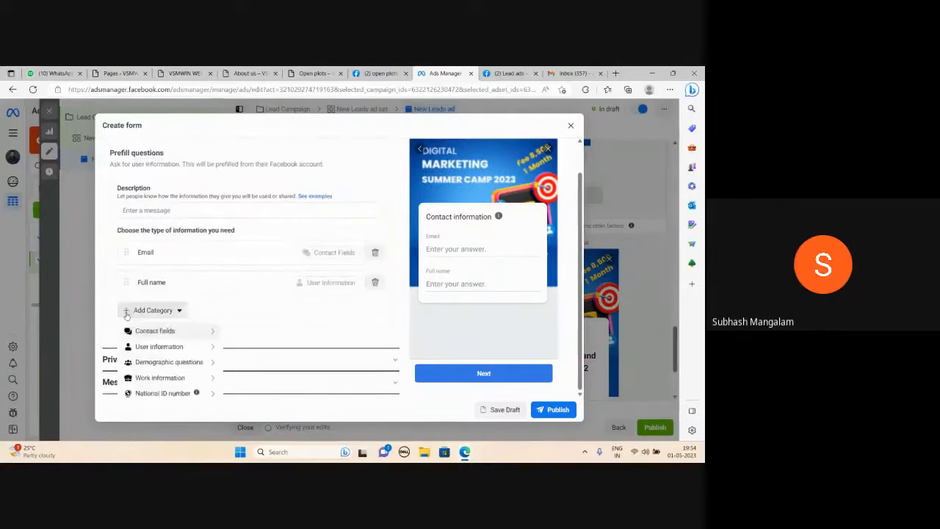
mouse_move(153, 329)
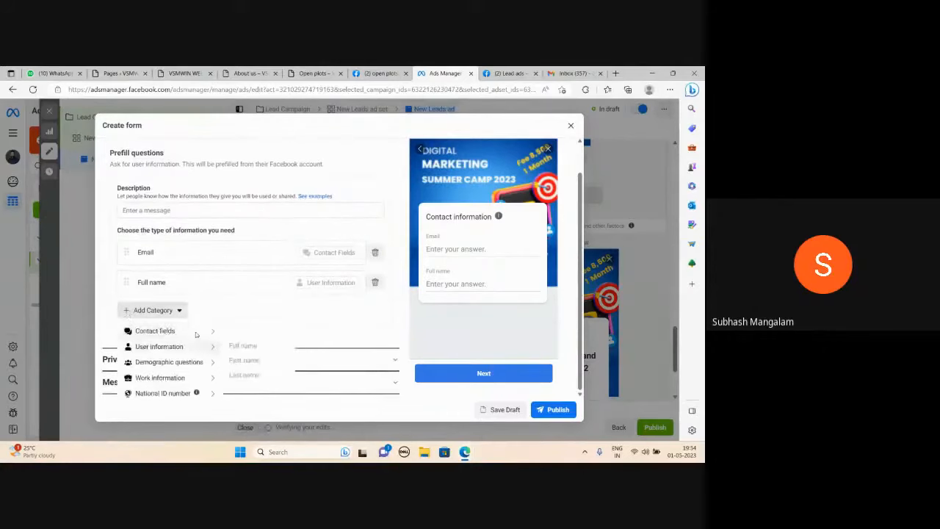
mouse_move(196, 334)
left_click(247, 345)
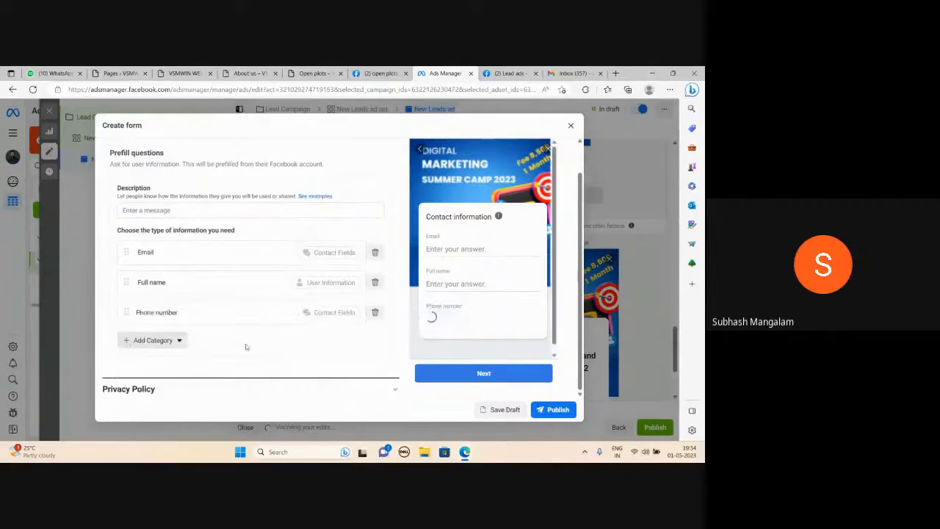
Look through the other contact fields available for the prefill questions and close the list without adding any.
left_click(151, 341)
mouse_move(155, 361)
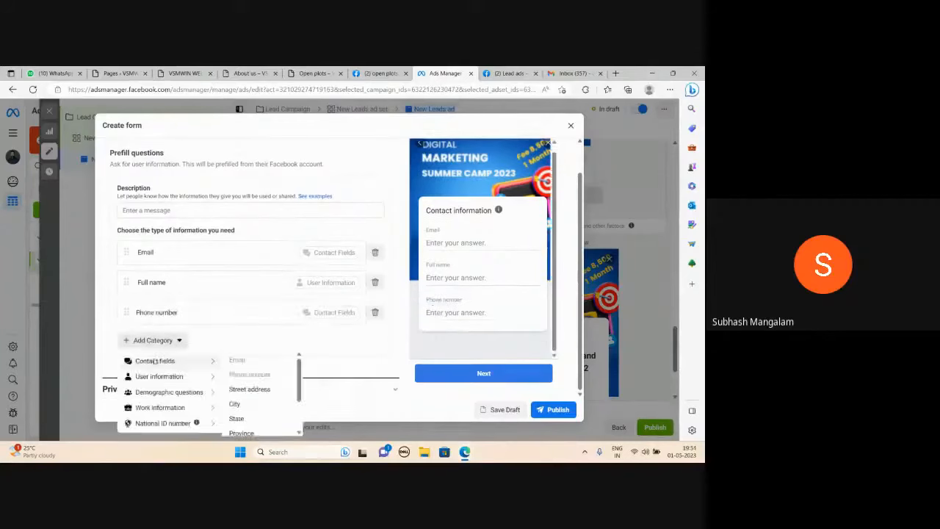
scroll(243, 405, "down", 1)
scroll(227, 400, "down", 2)
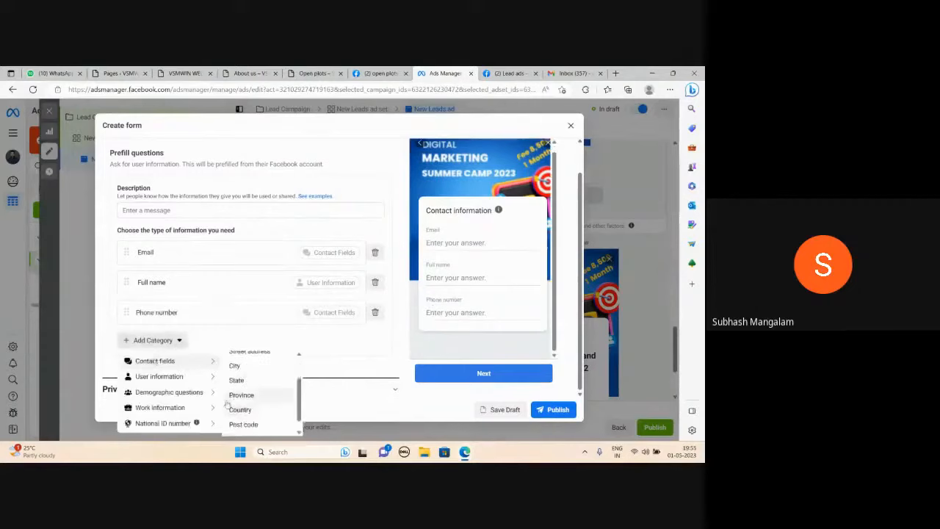
scroll(224, 402, "up", 3)
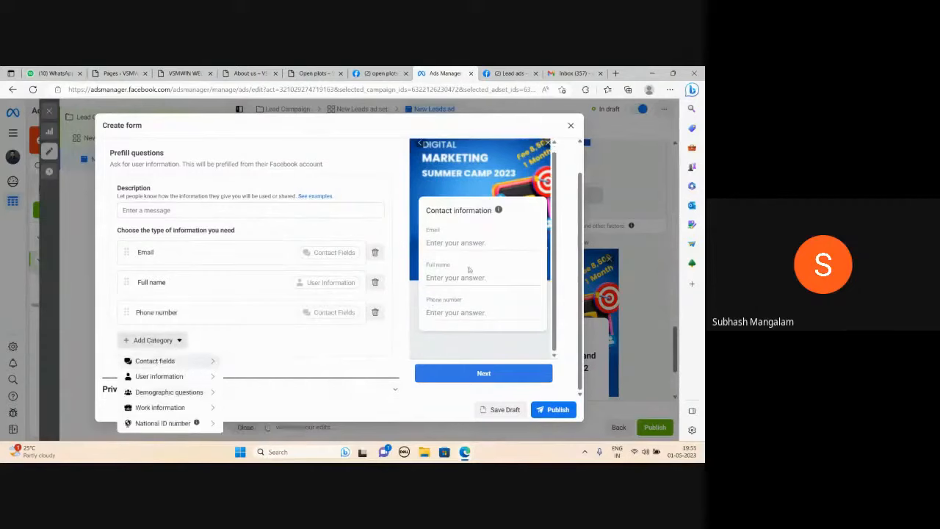
left_click(478, 248)
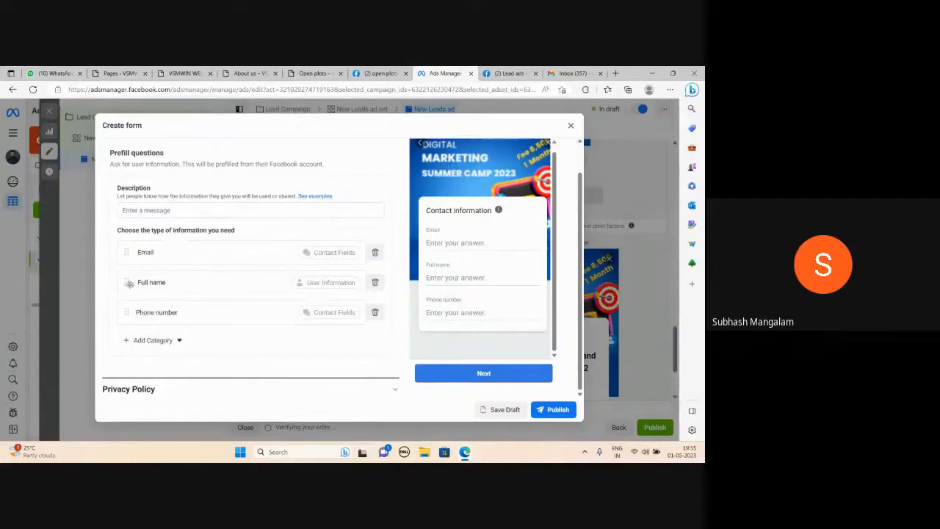
Reorder the prefill questions to Full name, Phone number and Email, and check the contact information preview.
left_click_drag(128, 283, 135, 307)
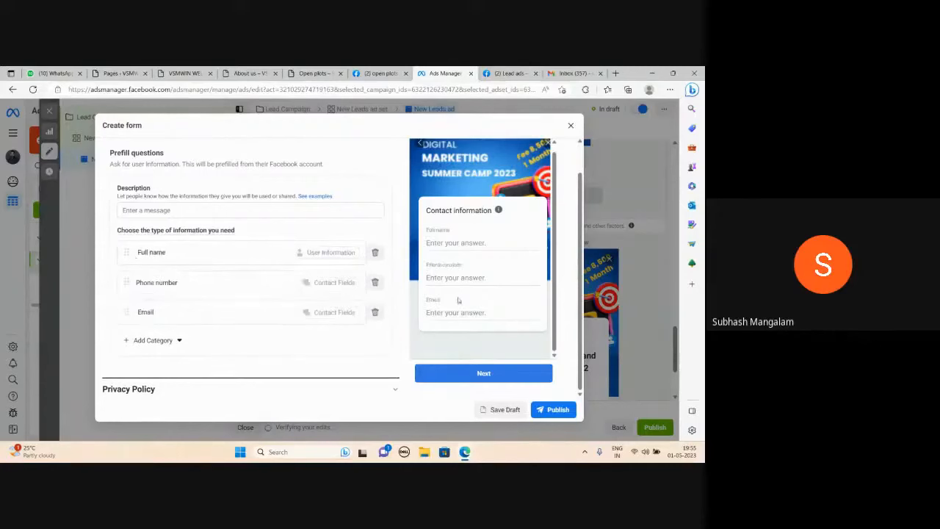
scroll(459, 300, "up", 1)
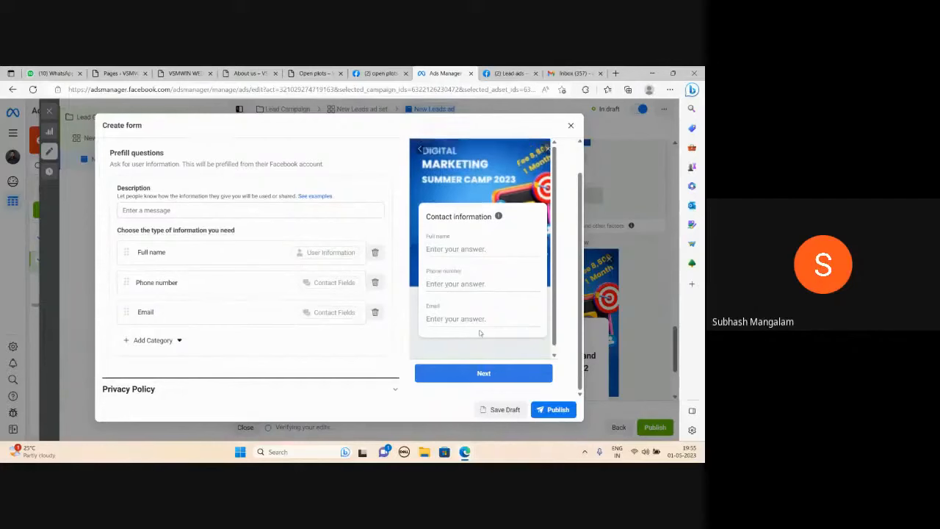
scroll(258, 236, "up", 3)
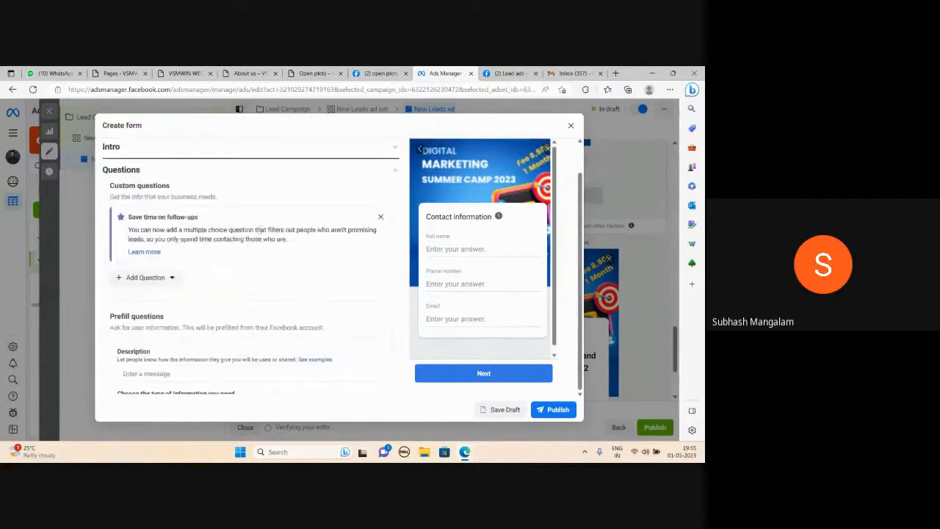
scroll(242, 257, "down", 4)
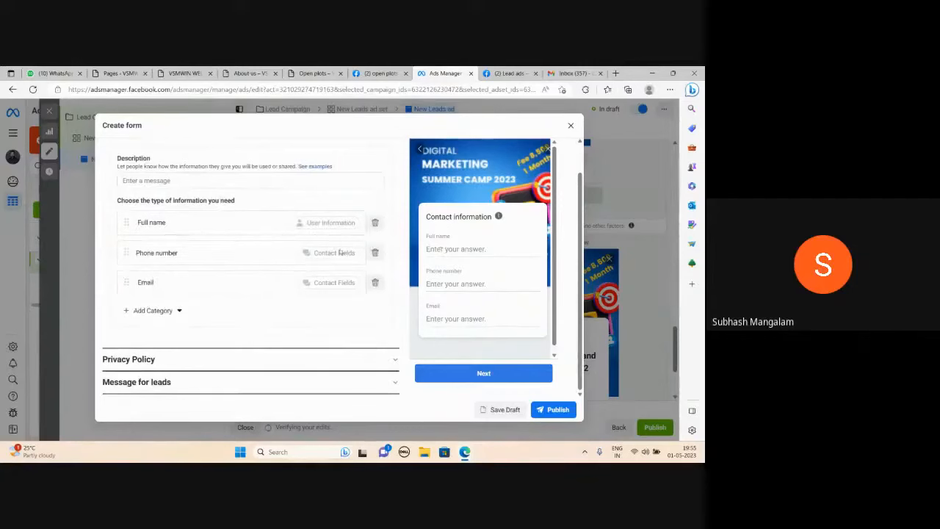
Set the prefill questions' description to "I will be Using Your Data Only For Communication Purpose".
scroll(197, 271, "up", 2)
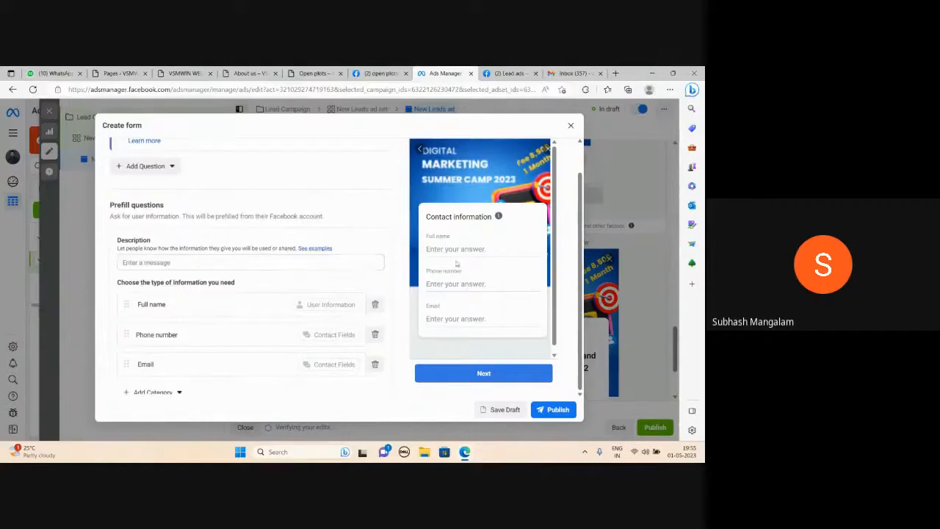
left_click(146, 262)
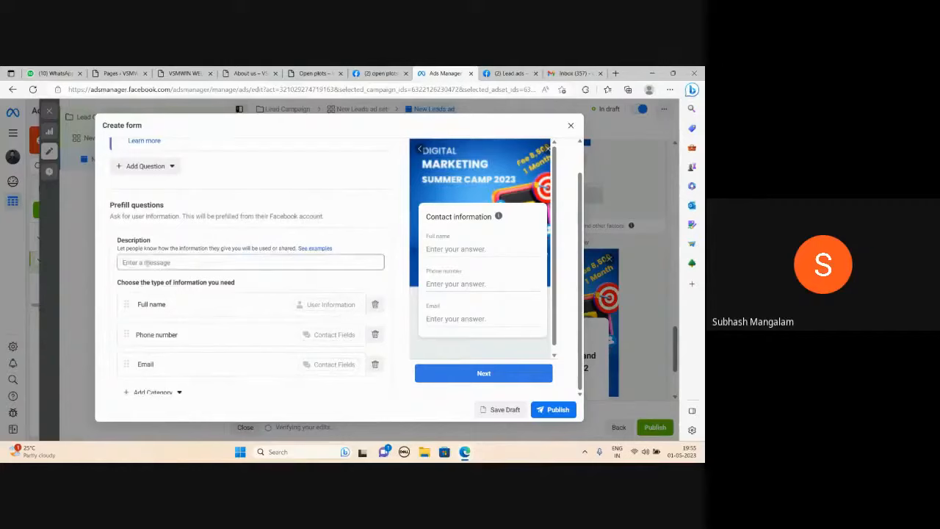
type("I will")
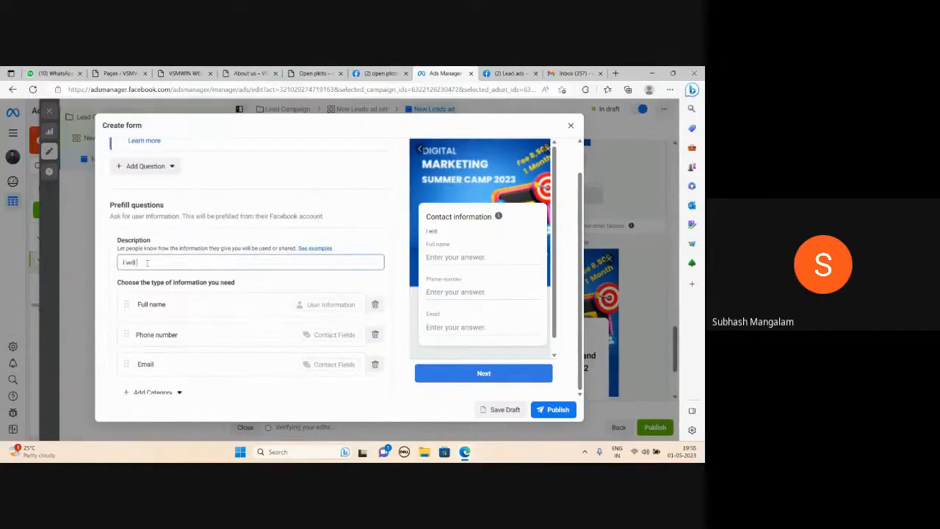
type(" be thsing Your Data Only")
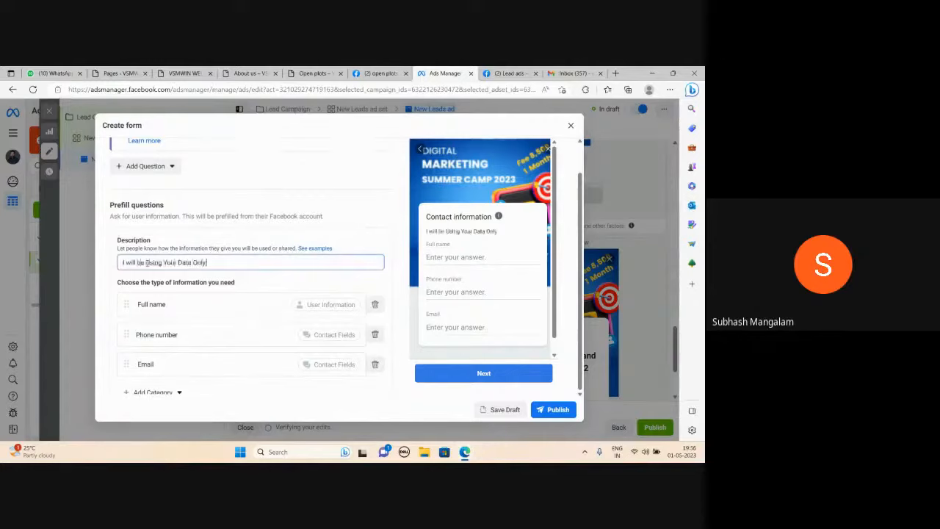
type(" For Commercial")
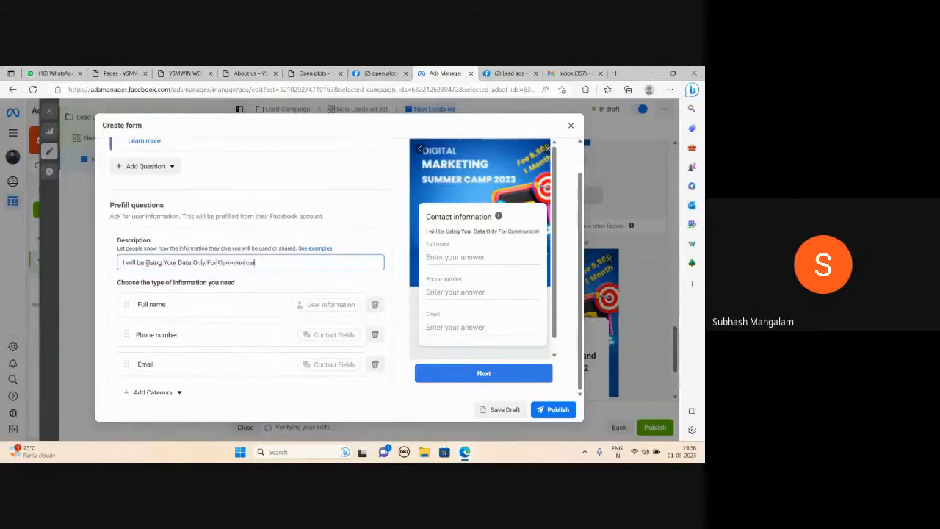
type("on Pu")
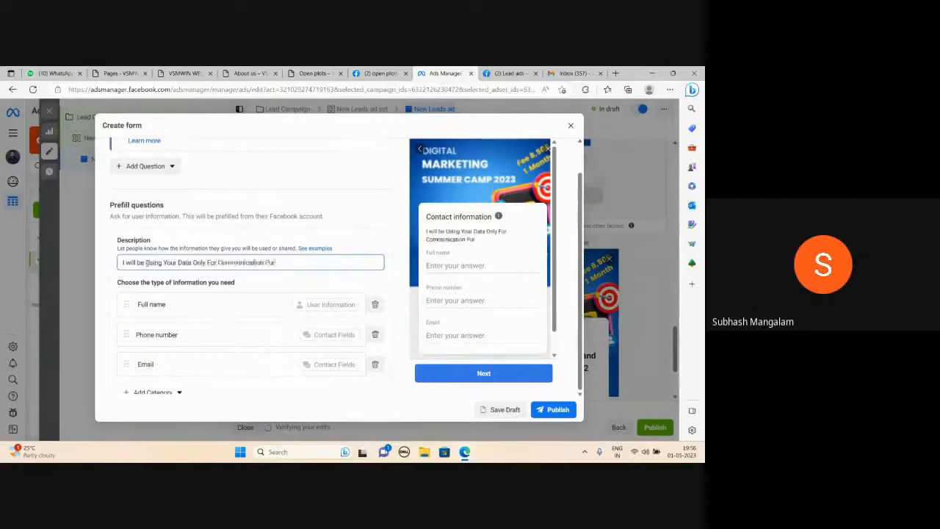
type("rpose")
Expand the form's privacy policy section and set the link text to "Privacy Policy".
scroll(265, 250, "down", 2)
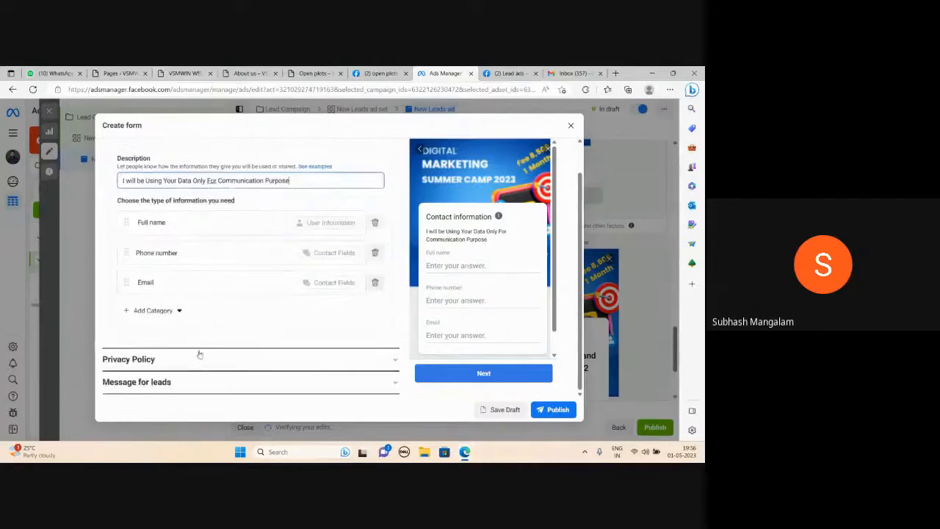
left_click(395, 360)
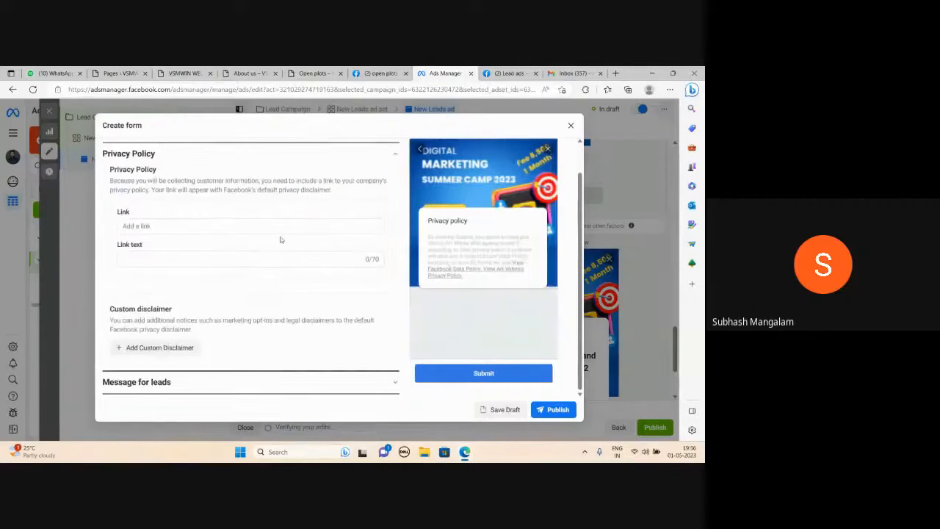
left_click(141, 260)
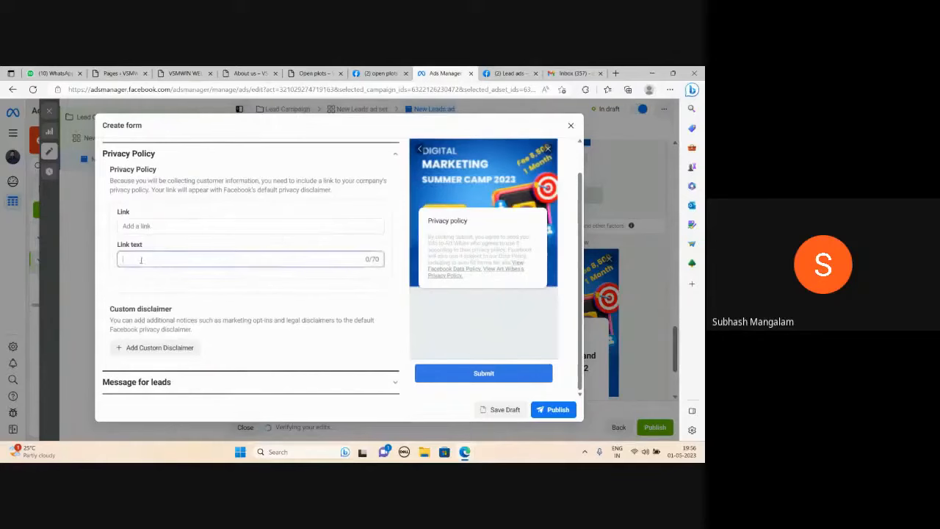
type("Privacy")
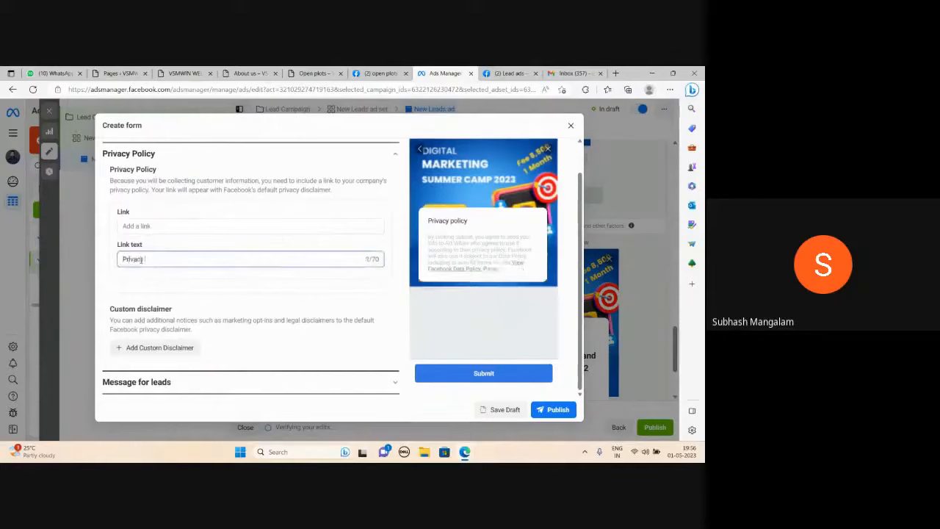
type(" Policy")
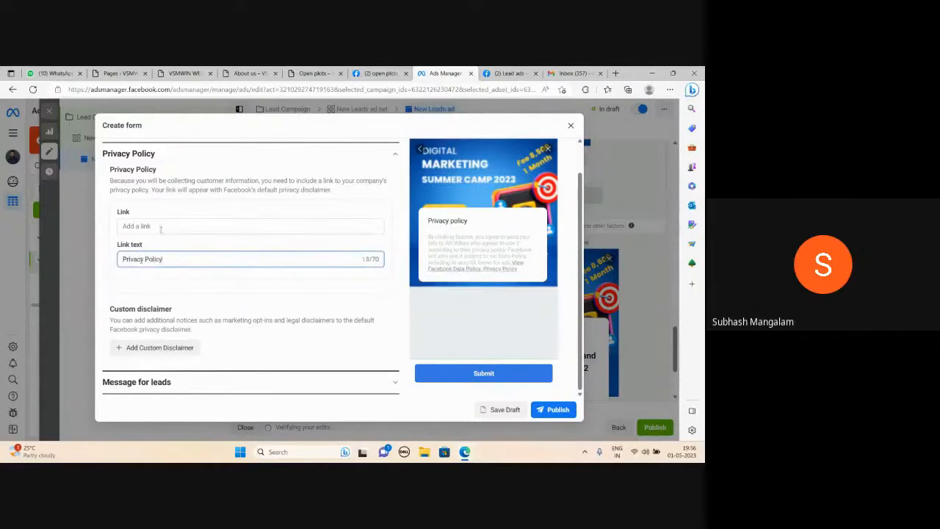
left_click(160, 229)
type("https")
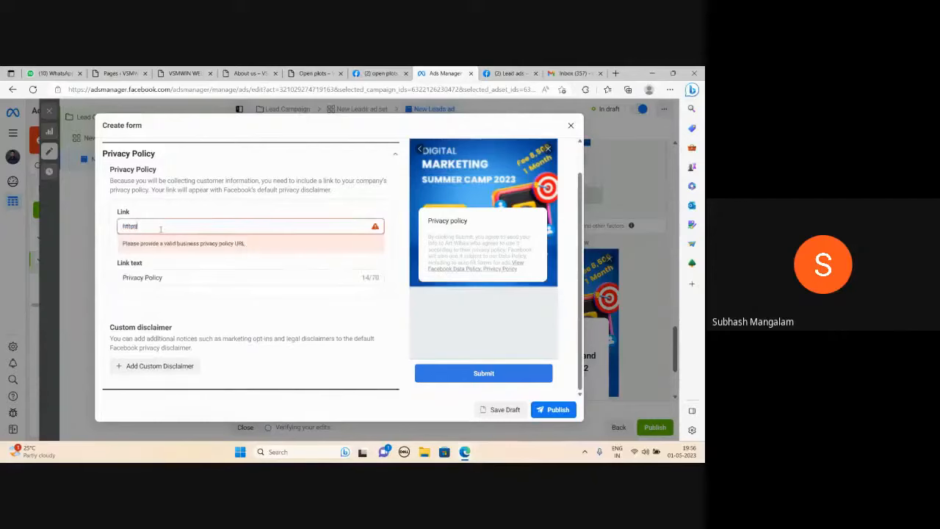
type("://www.od")
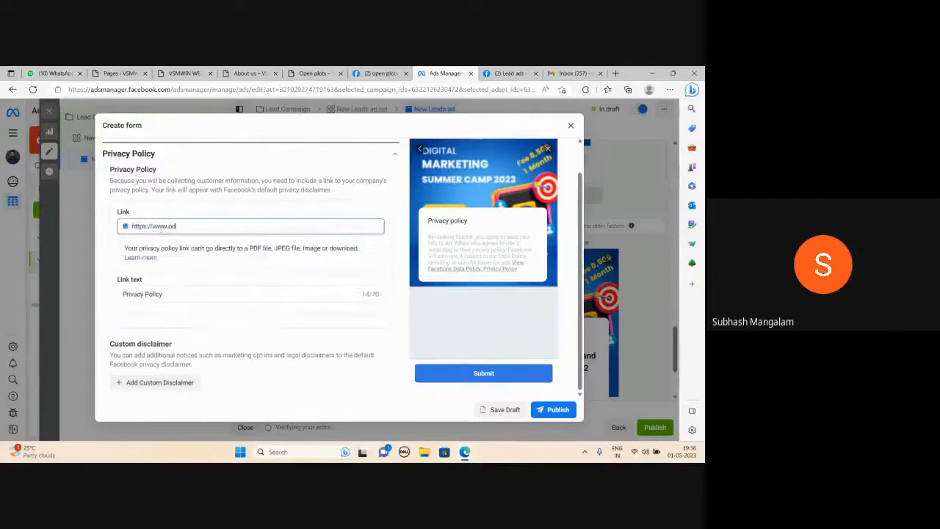
type("od.in")
scroll(188, 267, "down", 1)
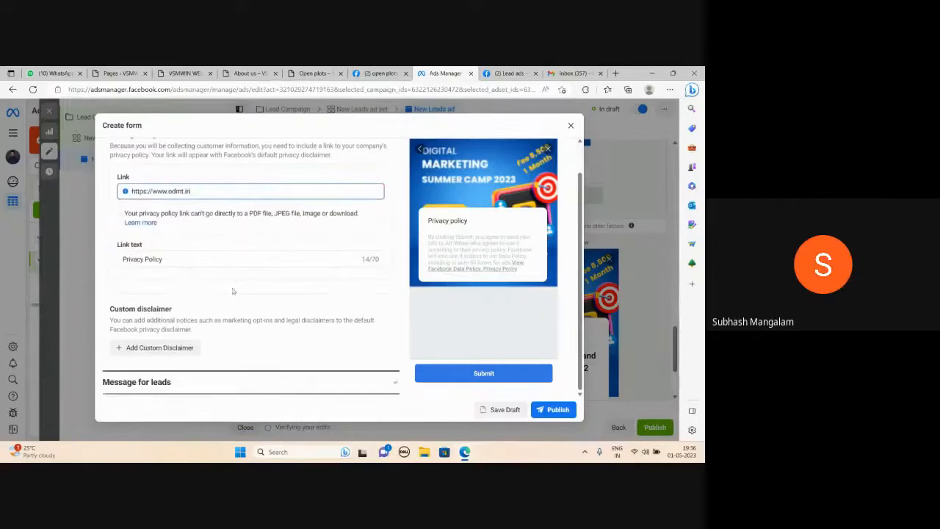
scroll(286, 313, "up", 1)
scroll(286, 313, "up", 3)
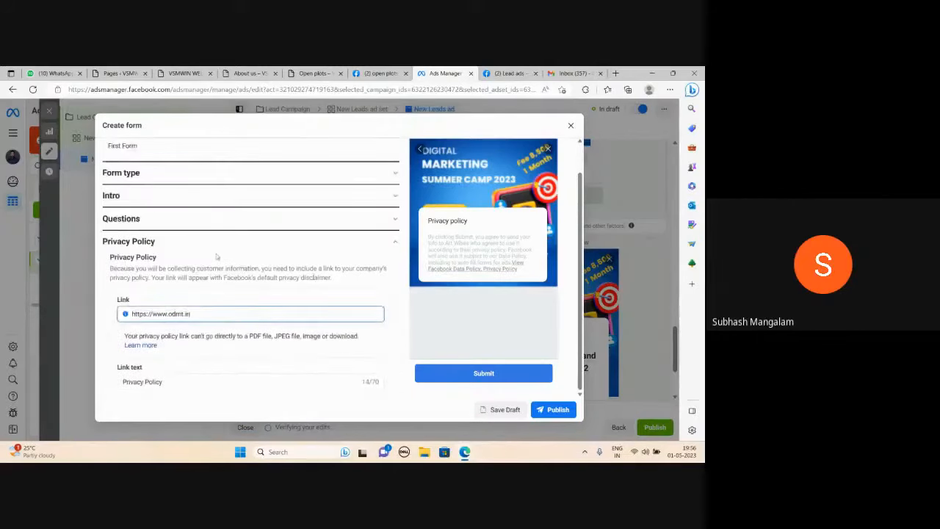
left_click(397, 245)
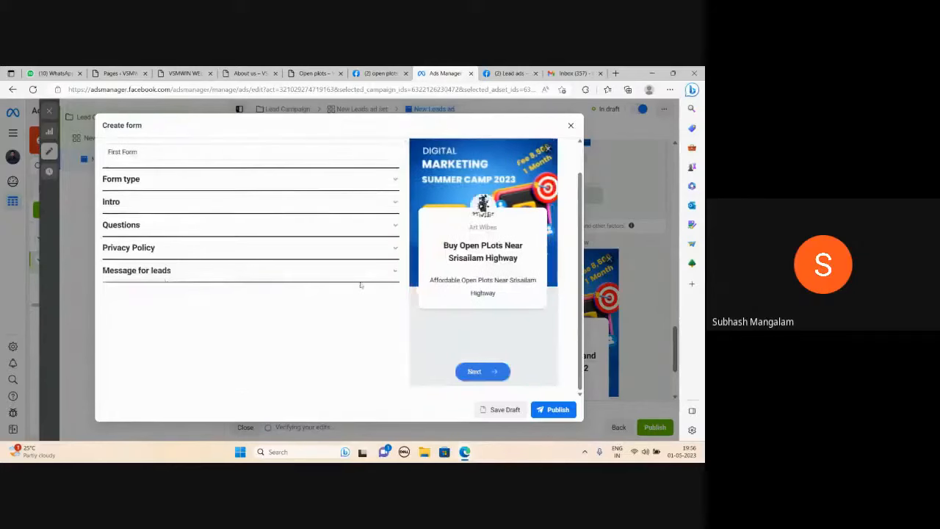
left_click(393, 273)
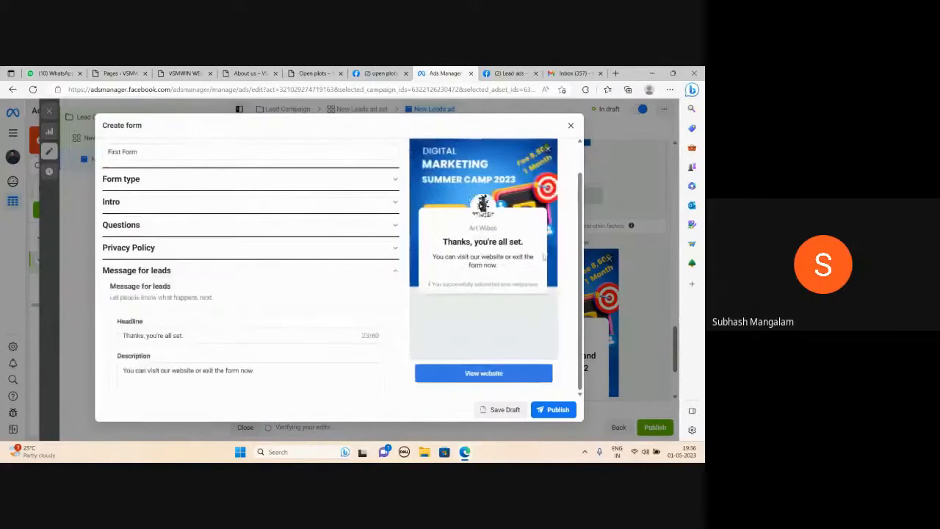
scroll(184, 308, "down", 1)
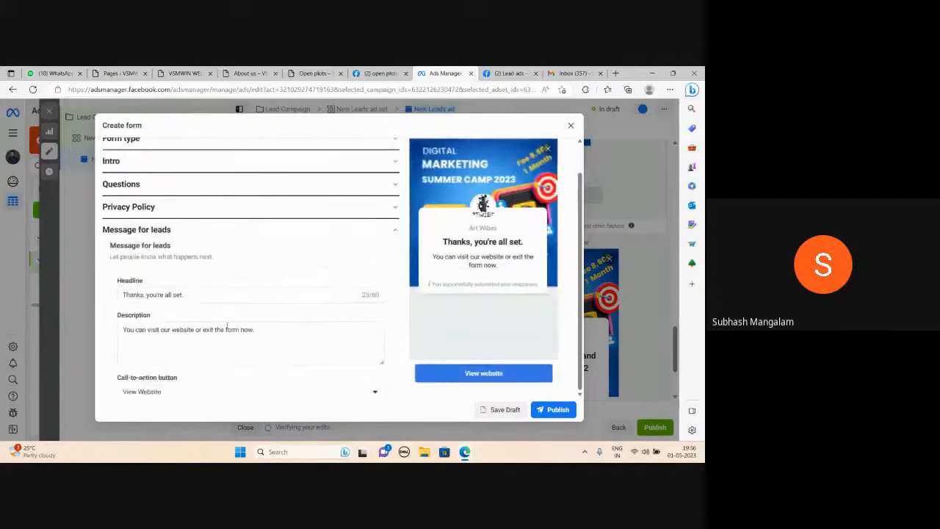
scroll(227, 325, "down", 2)
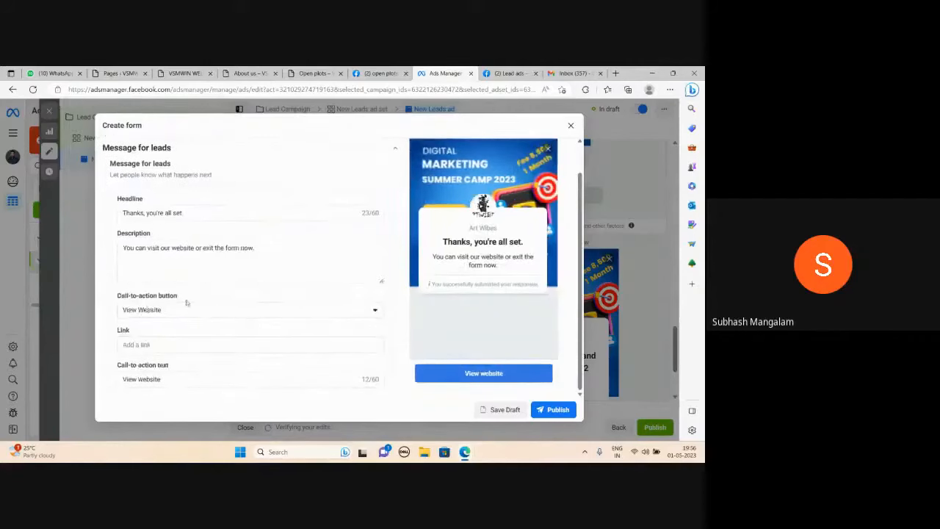
scroll(187, 302, "down", 1)
left_click(154, 321)
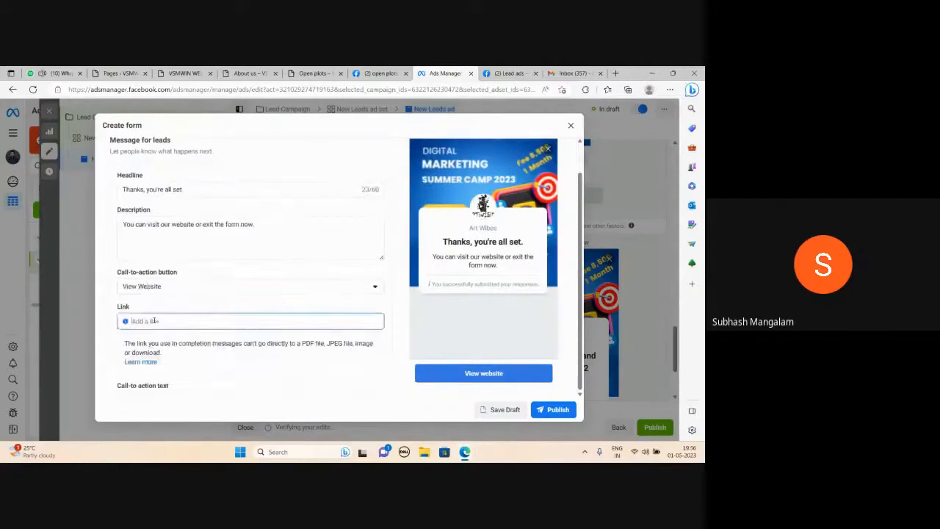
type("https://")
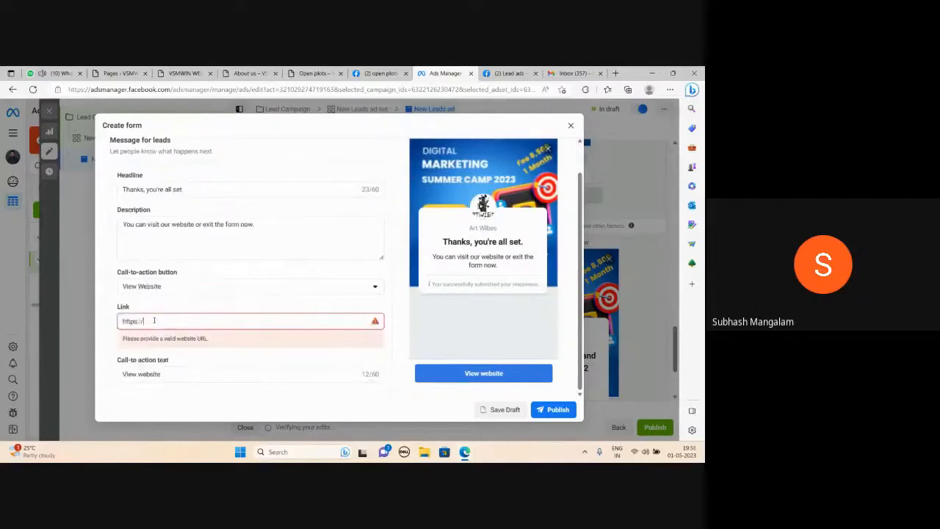
type("www.odmt.in")
key("Tab")
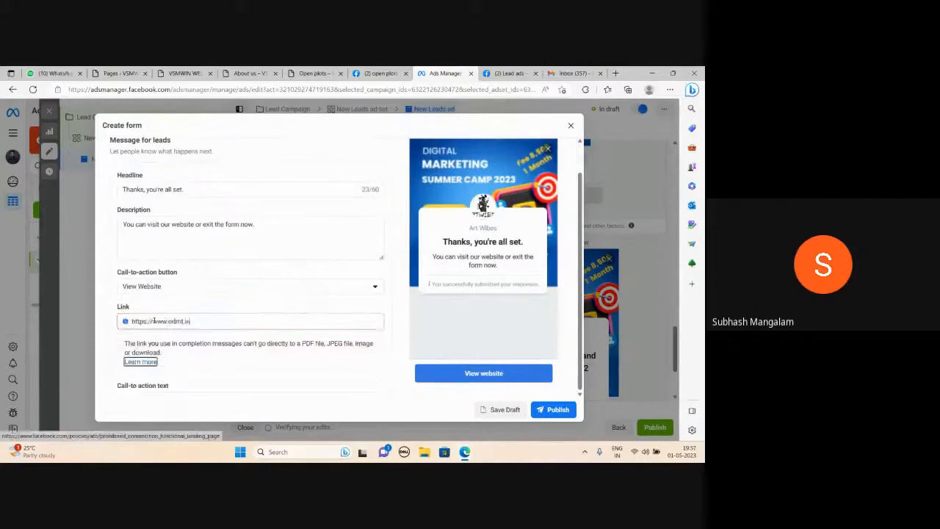
scroll(282, 319, "down", 1)
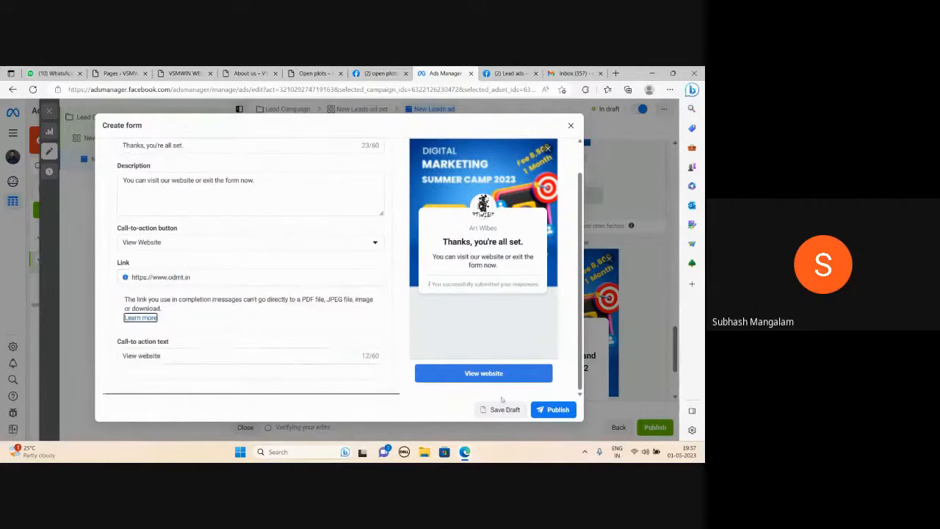
left_click(555, 417)
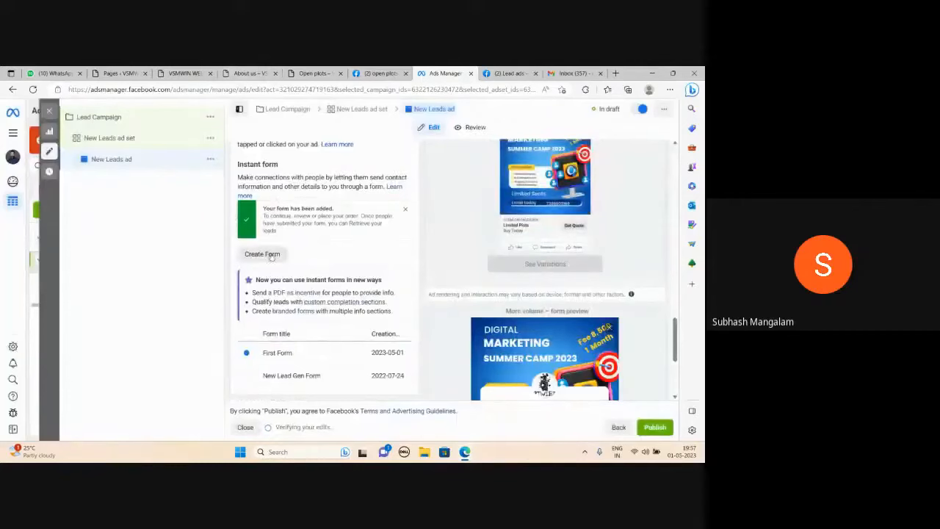
Check the selected First Form and the tracking settings, try to publish the leads ad, and view the publishing details.
scroll(393, 245, "down", 3)
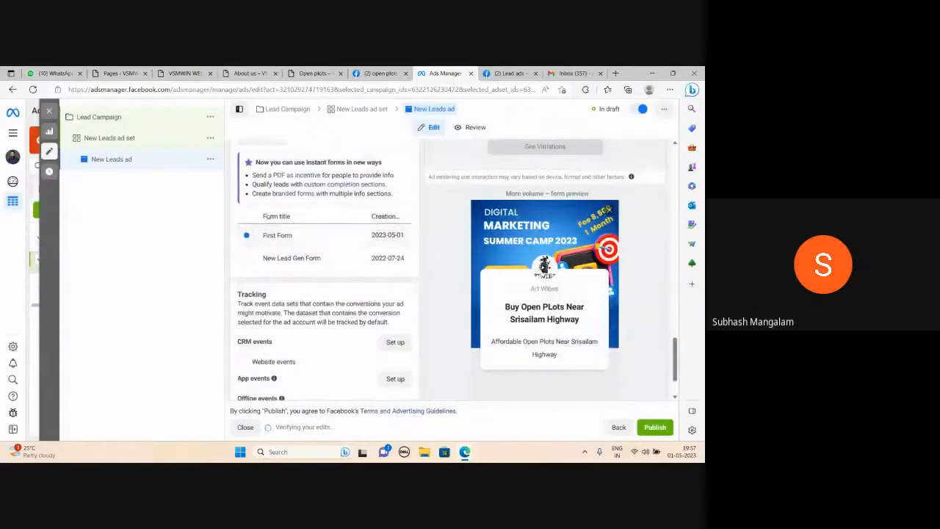
scroll(303, 223, "down", 2)
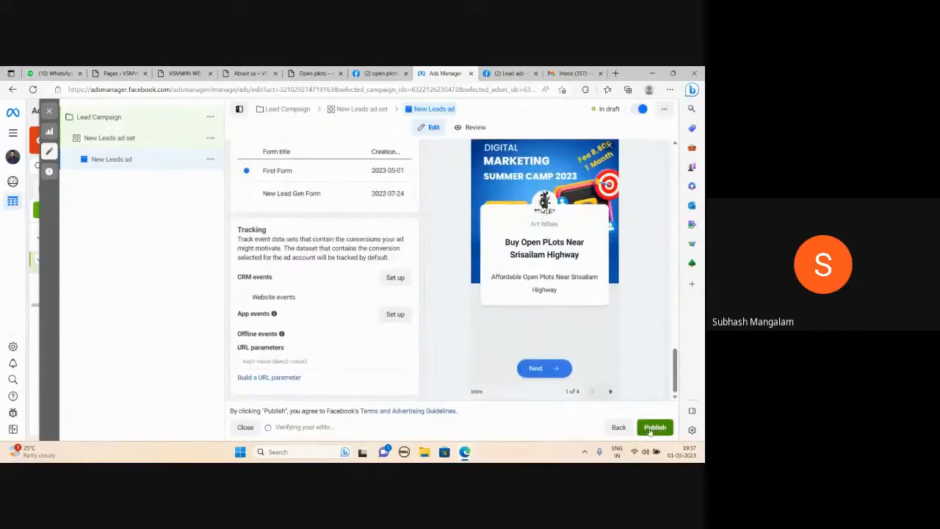
scroll(628, 357, "up", 2)
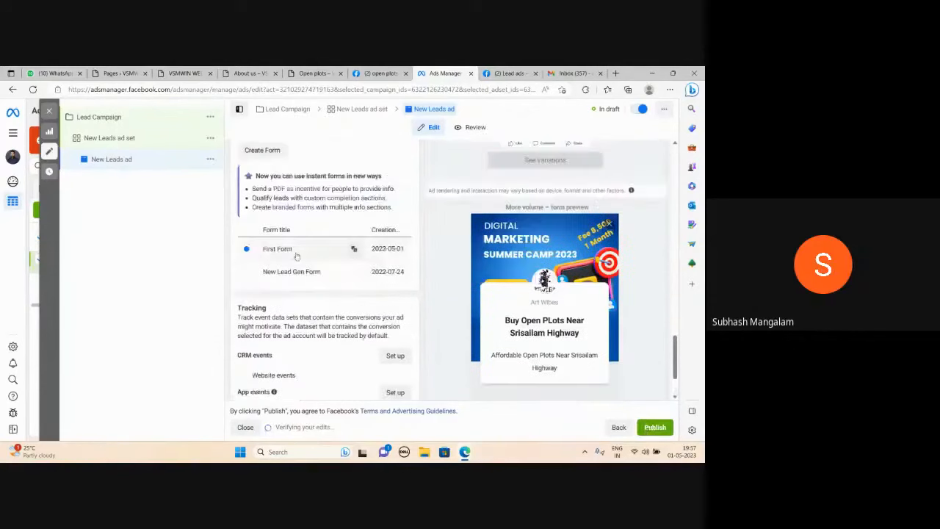
left_click(654, 427)
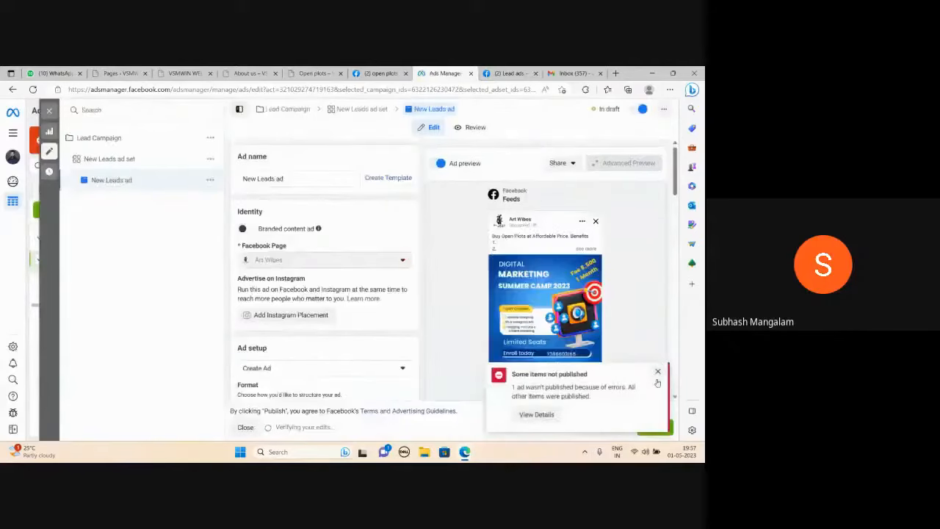
left_click(536, 415)
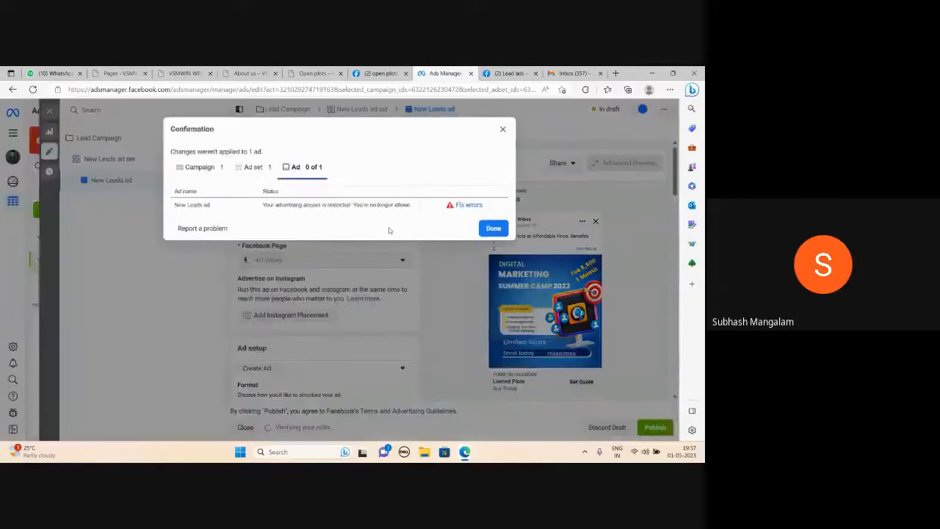
left_click(503, 130)
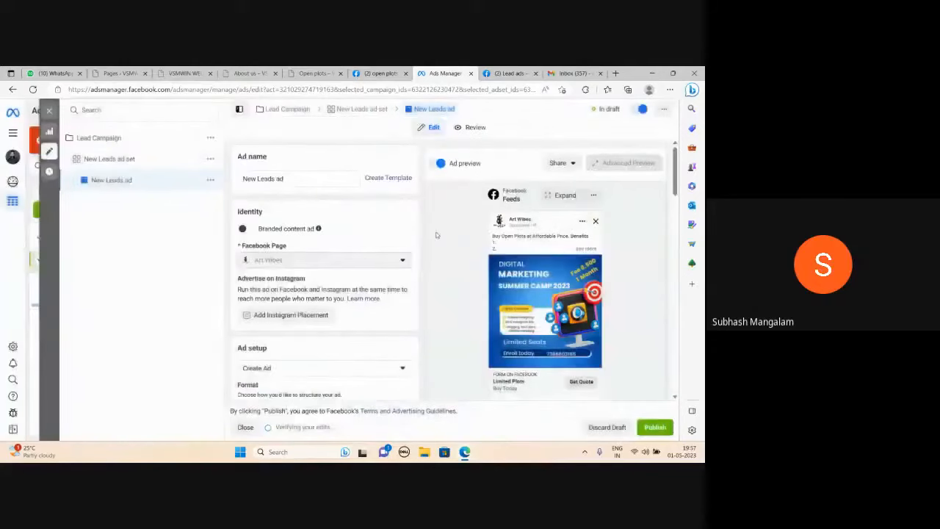
Turn on link sharing for the New Leads ad preview and keep the link active for 30 days.
scroll(436, 232, "down", 3)
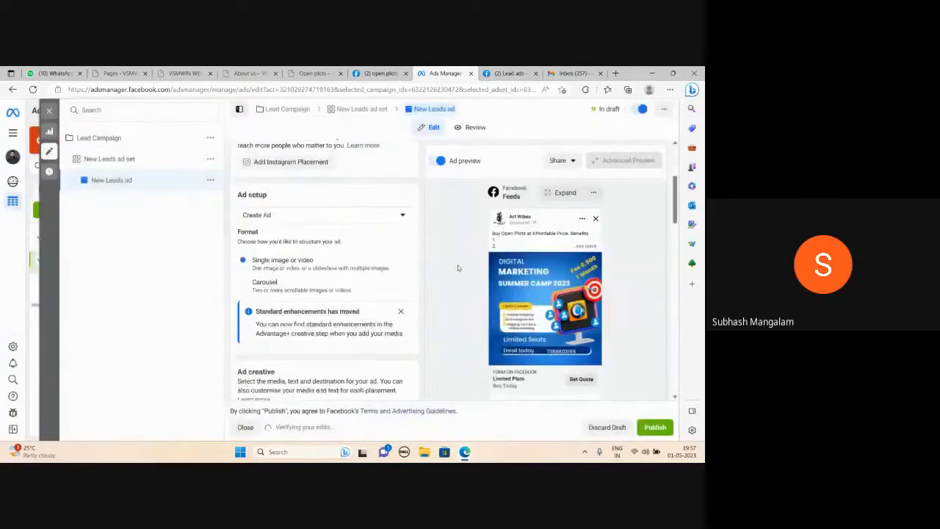
left_click(567, 162)
left_click(571, 201)
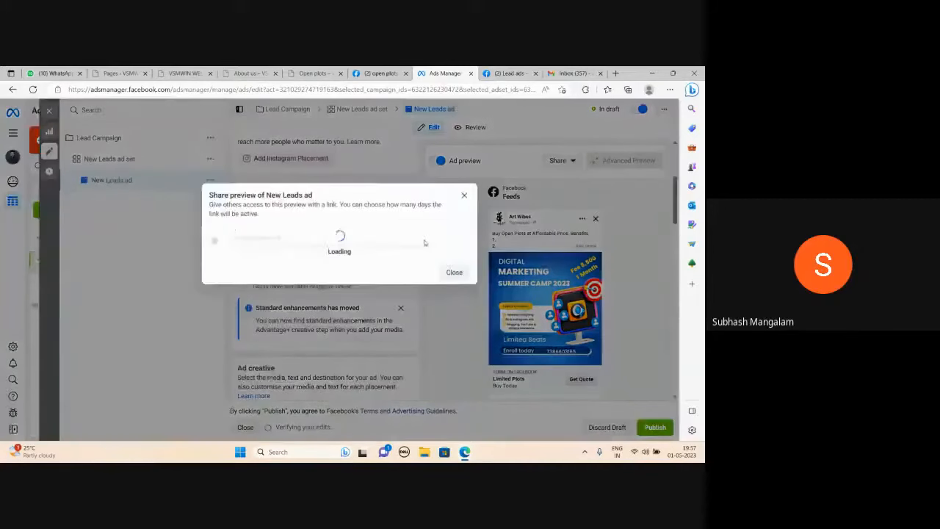
left_click(216, 242)
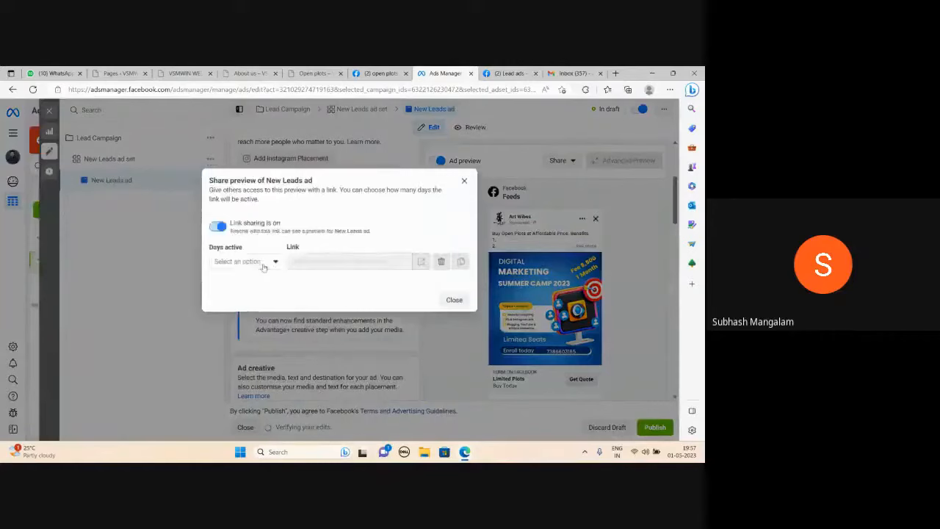
left_click(261, 263)
left_click(240, 284)
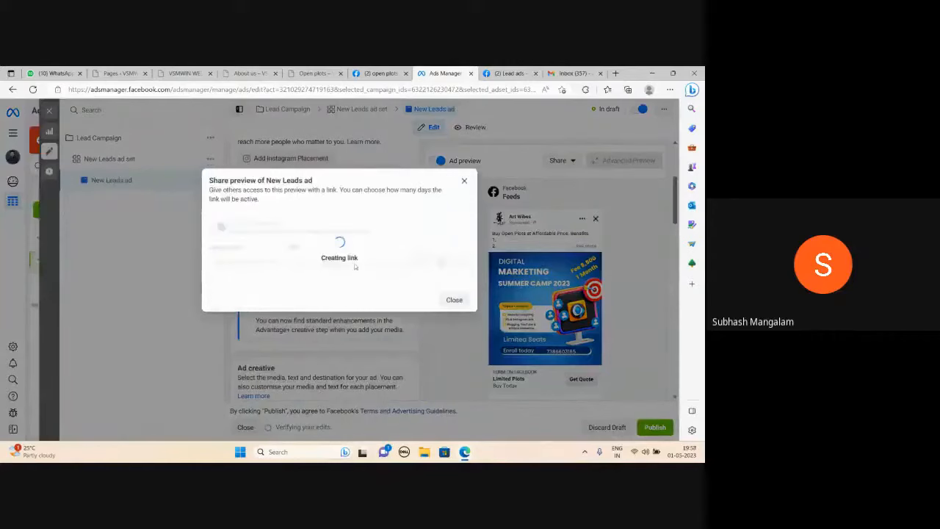
Copy the ad's preview link, view it in the browser tab holding the lead ads terms, and close the share preview dialog.
left_click_drag(373, 254, 274, 252)
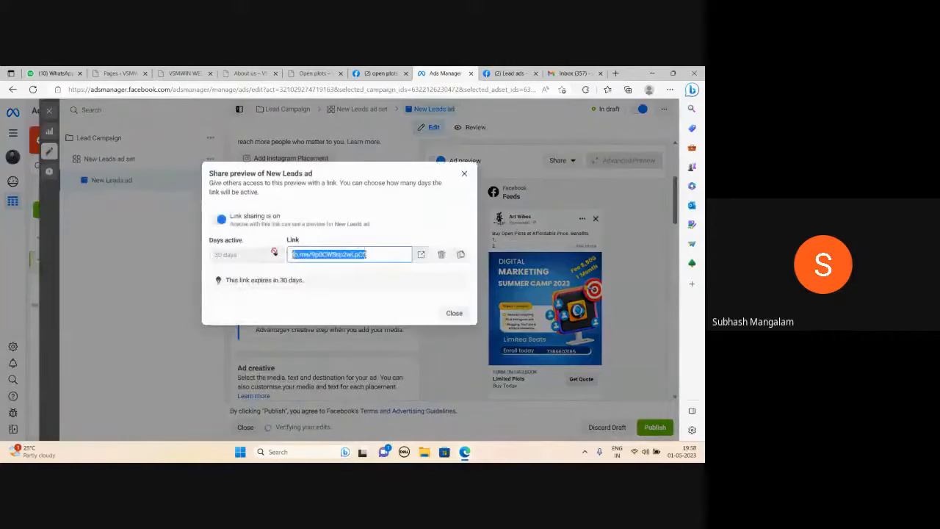
left_click(509, 73)
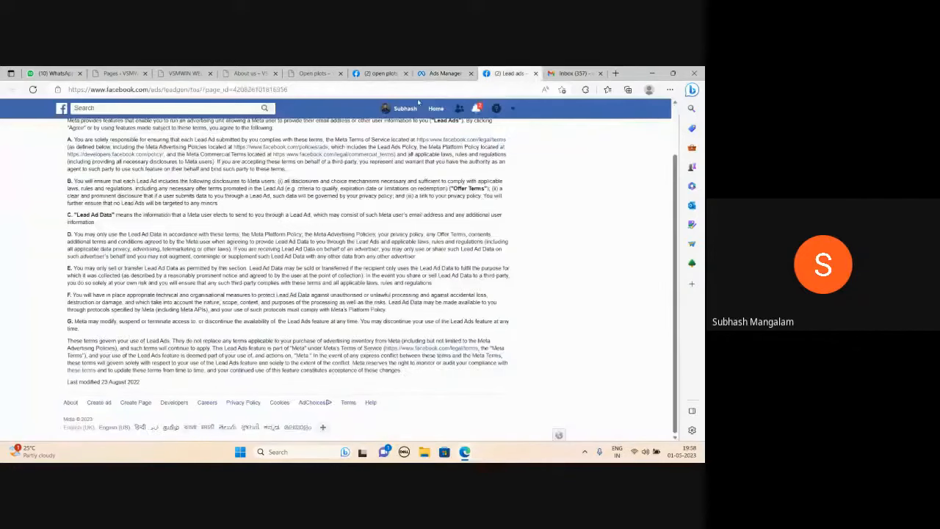
left_click(415, 89)
key("ctrl+v")
key("Return")
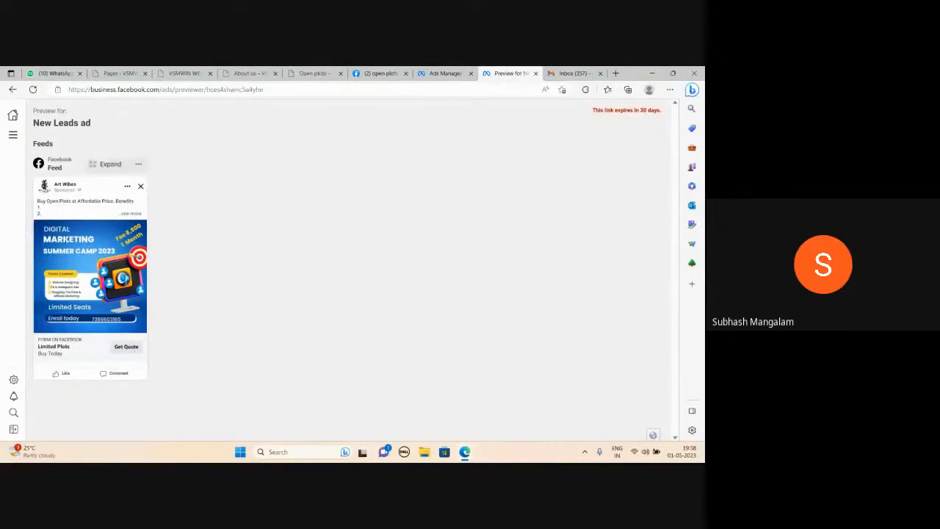
left_click(443, 73)
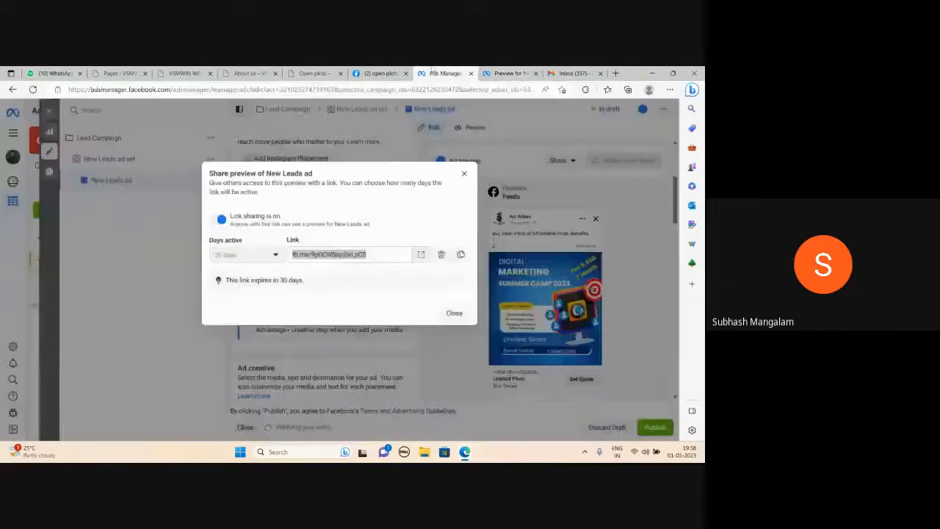
left_click(464, 174)
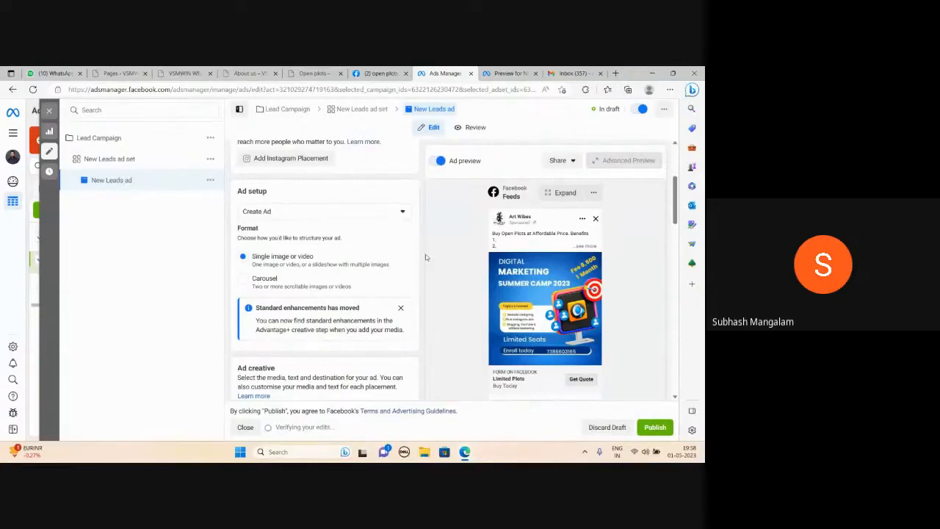
Switch to the Google Meet call window.
mouse_move(464, 453)
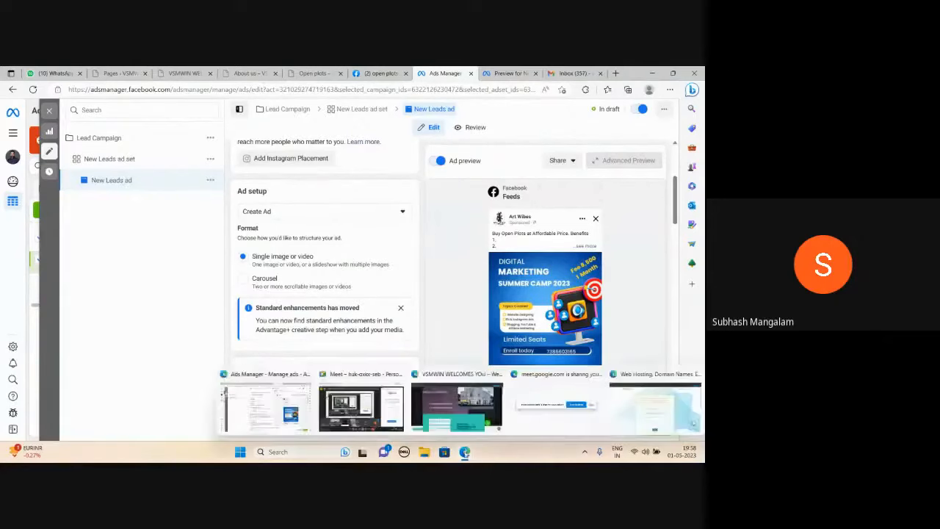
left_click(397, 429)
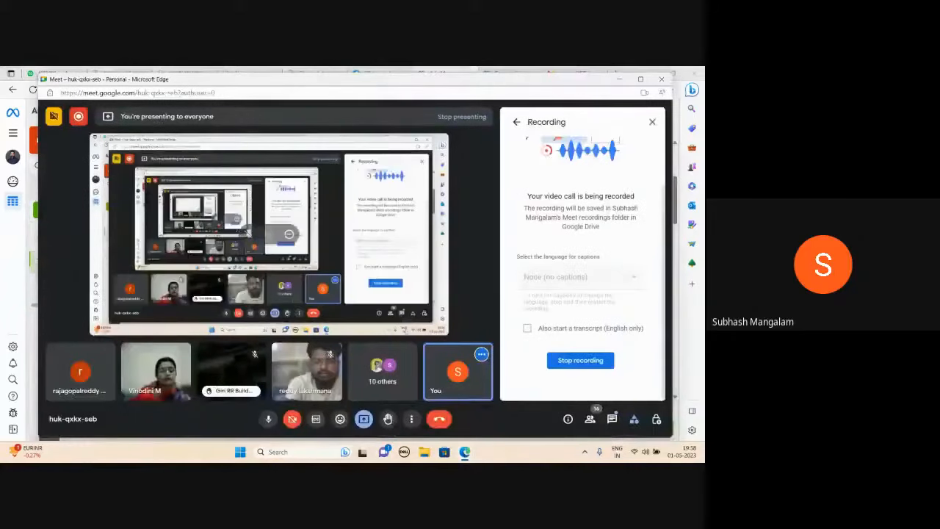